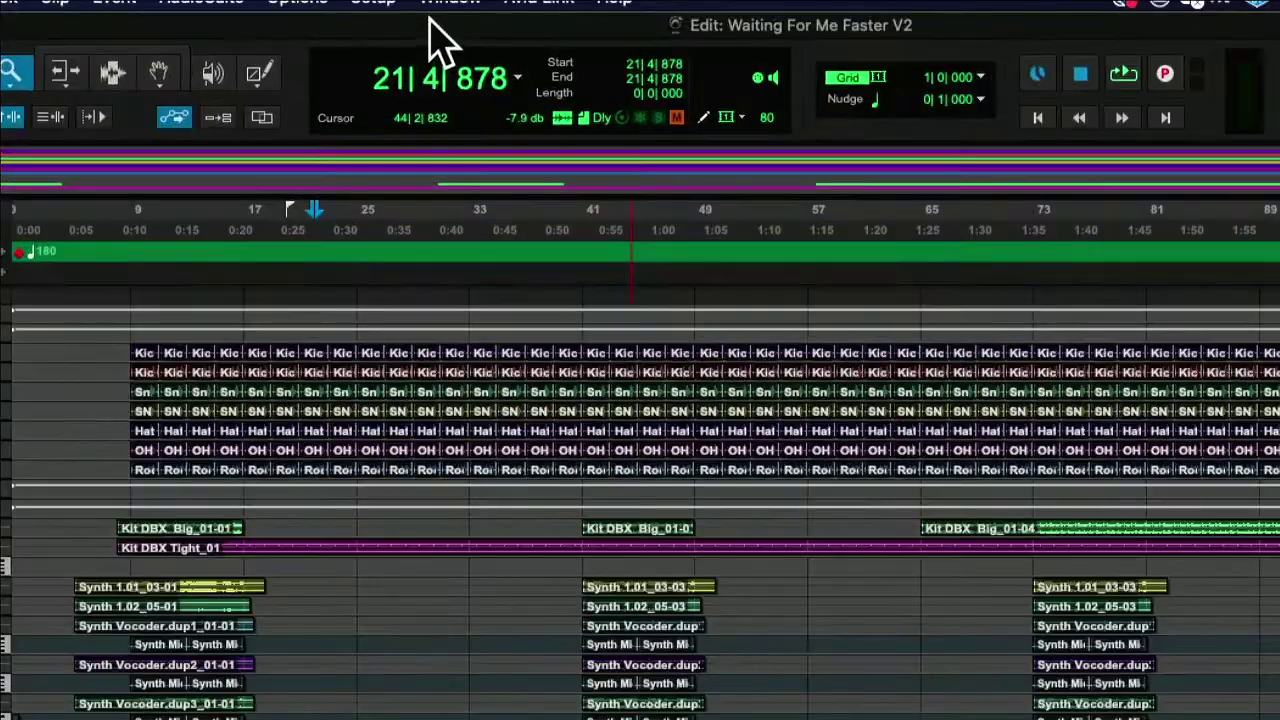
Tile all the open windows so the Edit, Mix, MIDI Event List and Workspace windows share the screen.
click(441, 8)
mouse_move(566, 44)
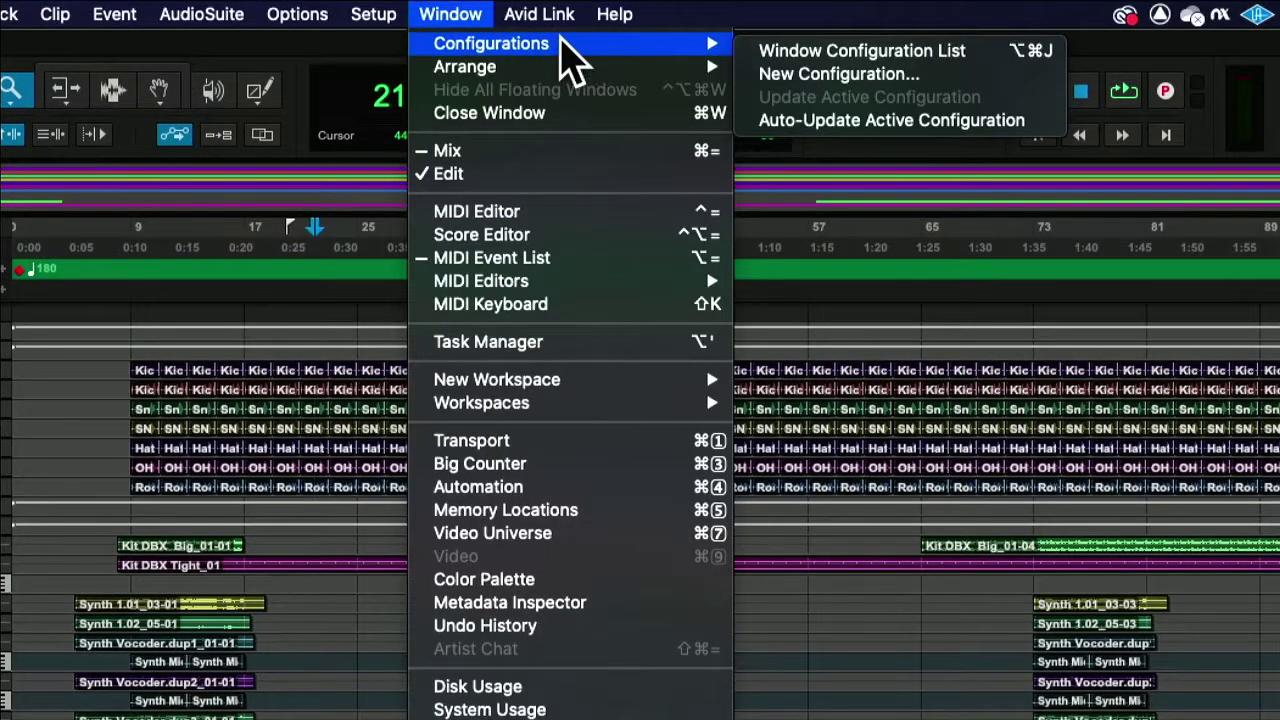
mouse_move(650, 66)
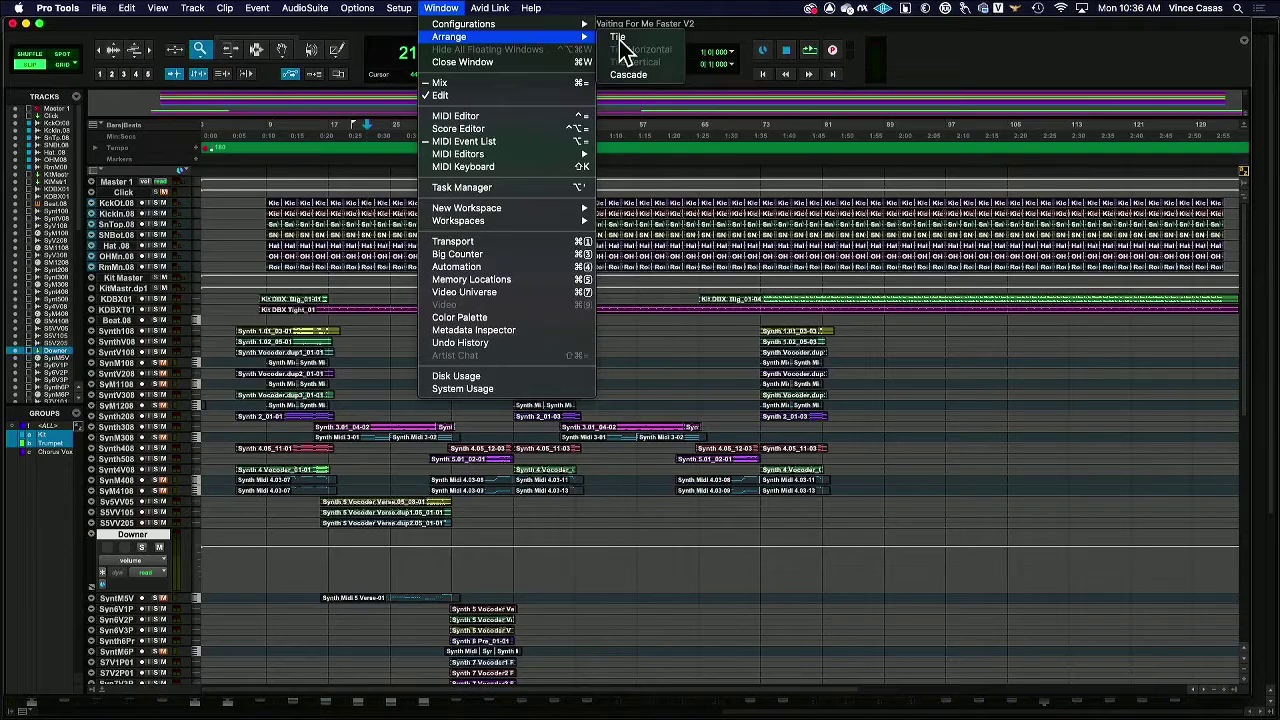
click(622, 37)
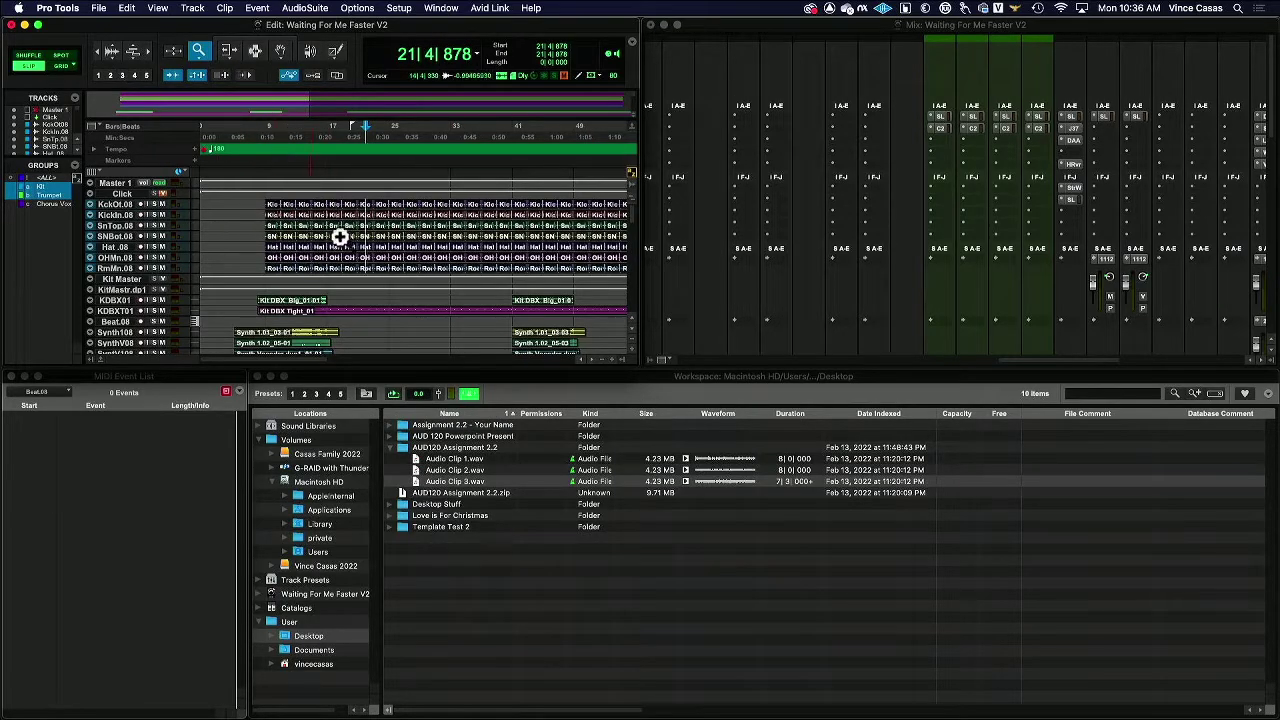
Open the Transport, Big Counter and Color Palette windows.
click(440, 10)
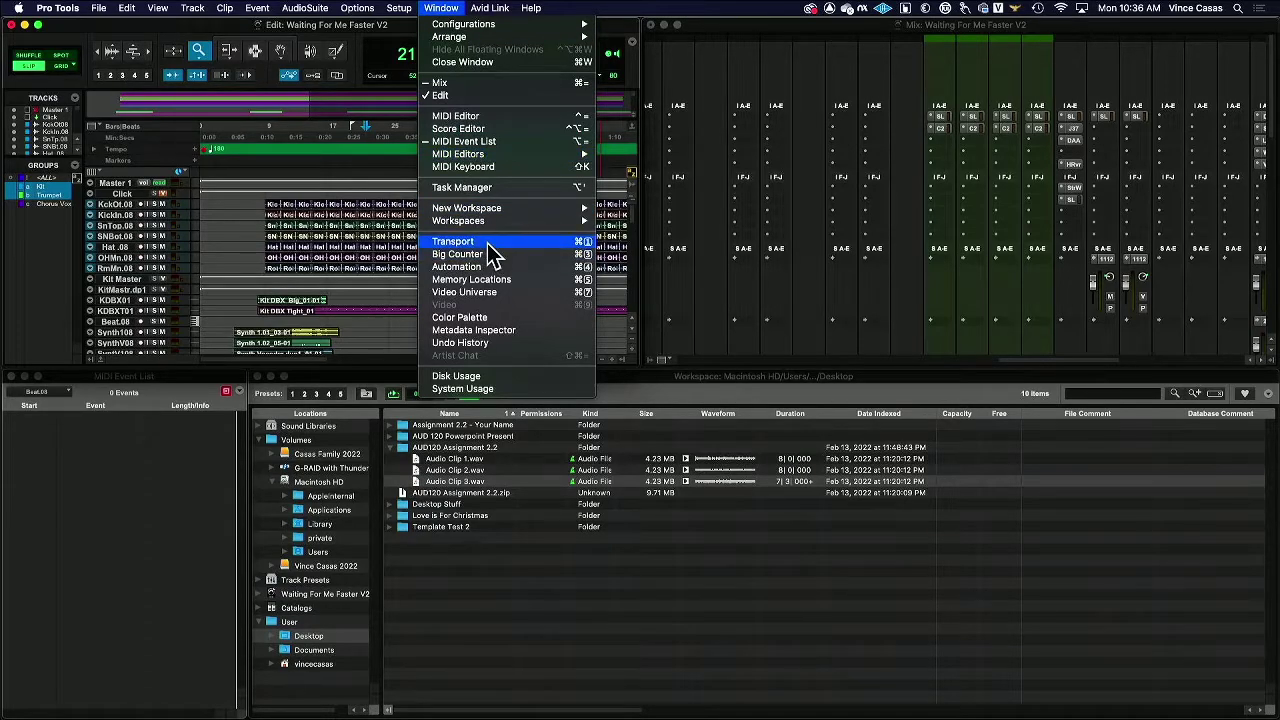
click(488, 243)
click(452, 10)
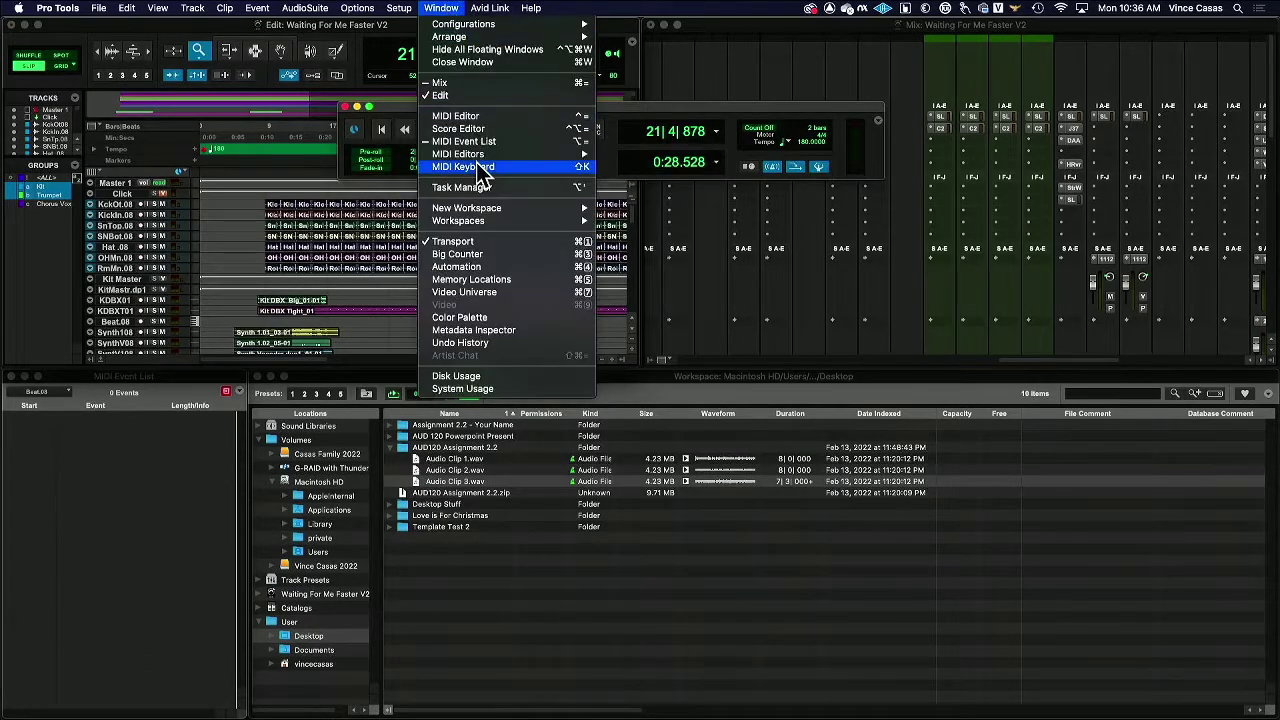
click(480, 257)
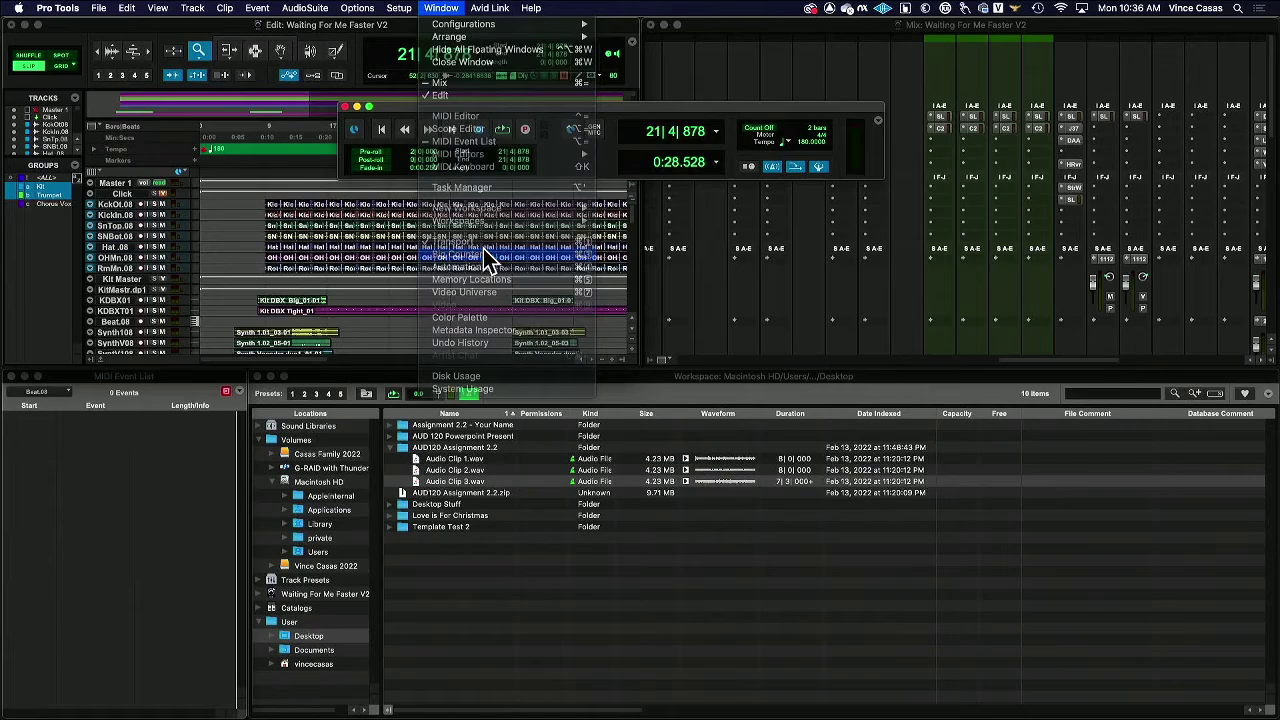
click(443, 10)
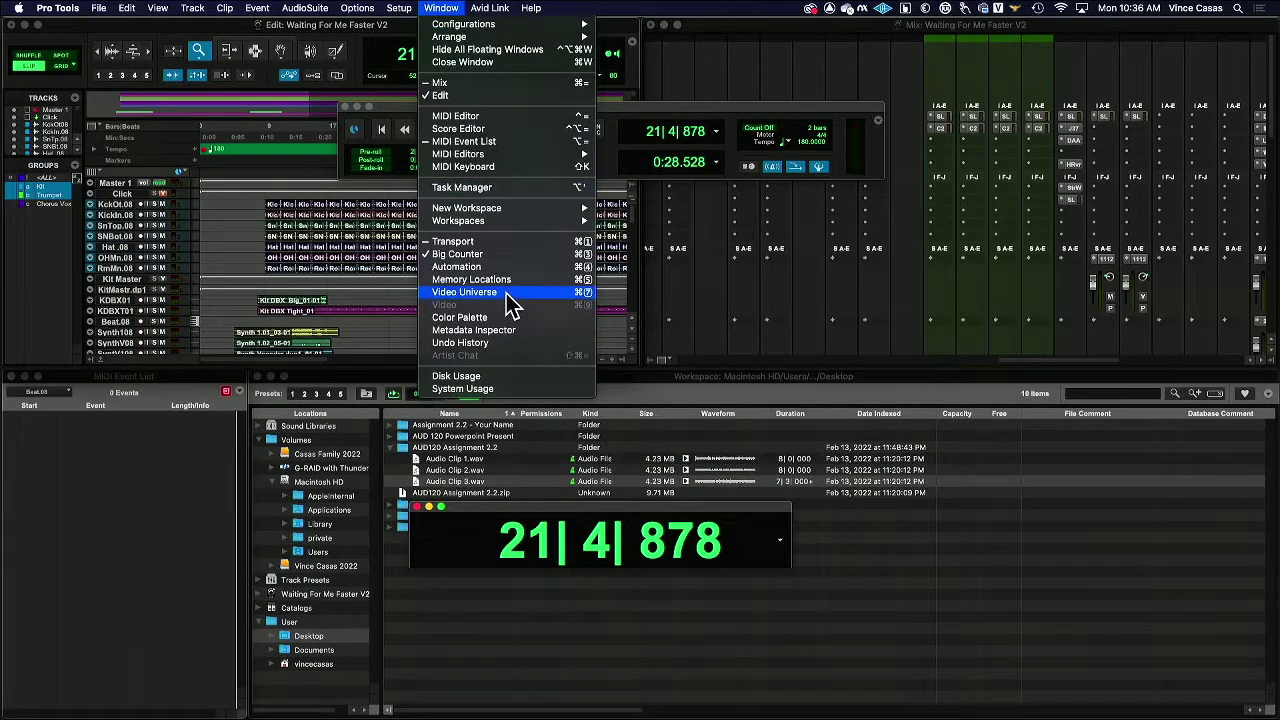
click(517, 327)
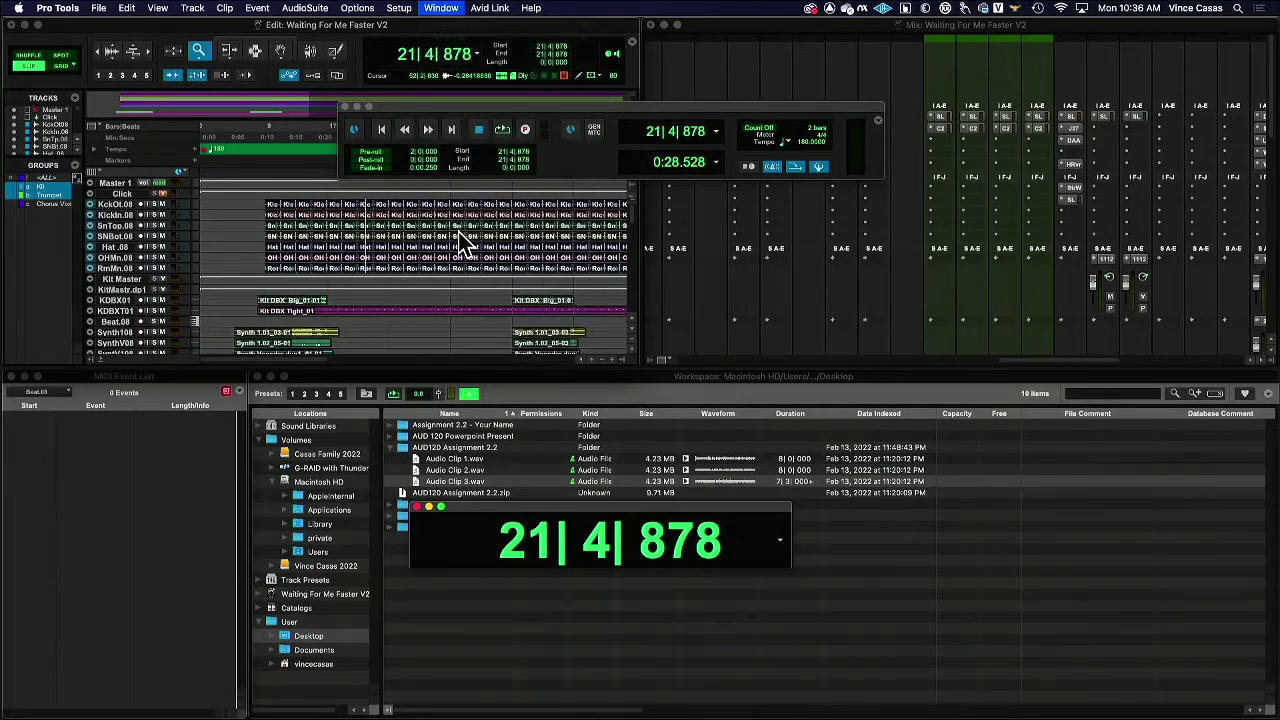
Tile the windows again, placing the Color Palette over the Workspace browser and the Transport over the lower part of the Edit window.
click(443, 8)
mouse_move(500, 37)
click(618, 38)
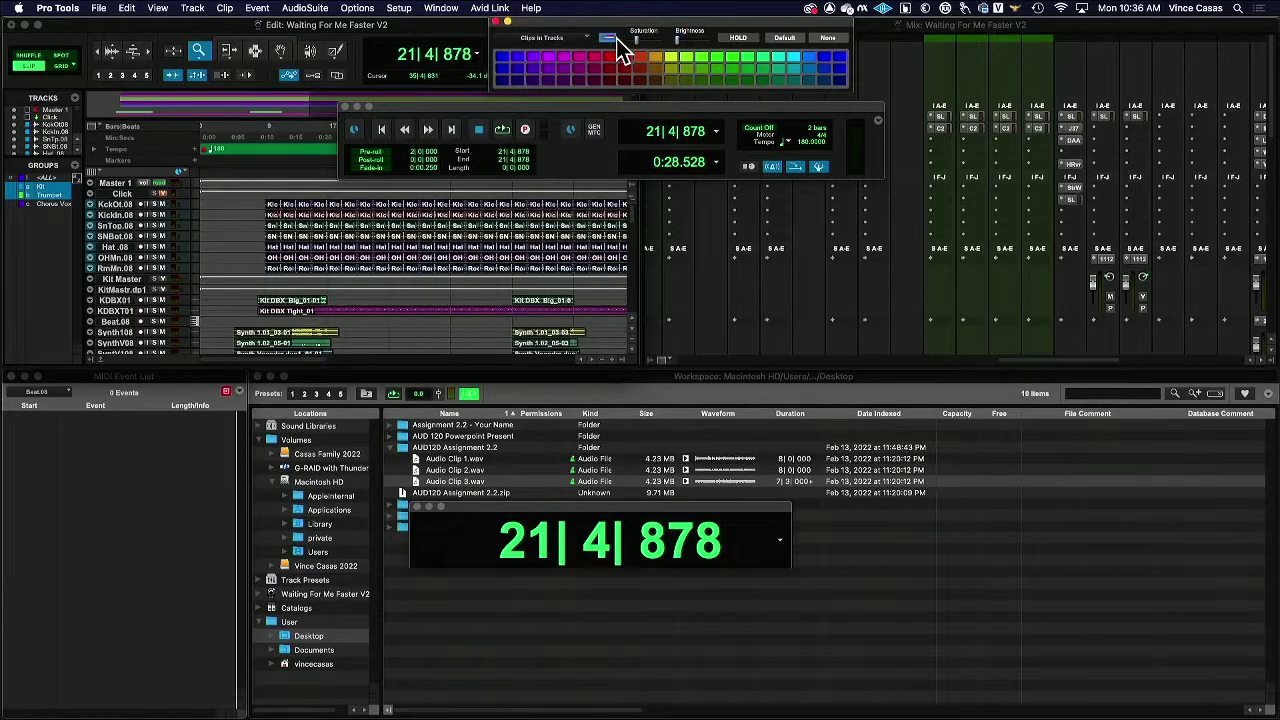
drag(590, 25, 990, 376)
drag(584, 106, 488, 278)
Cascade the open windows and return them to the tiled arrangement.
click(441, 8)
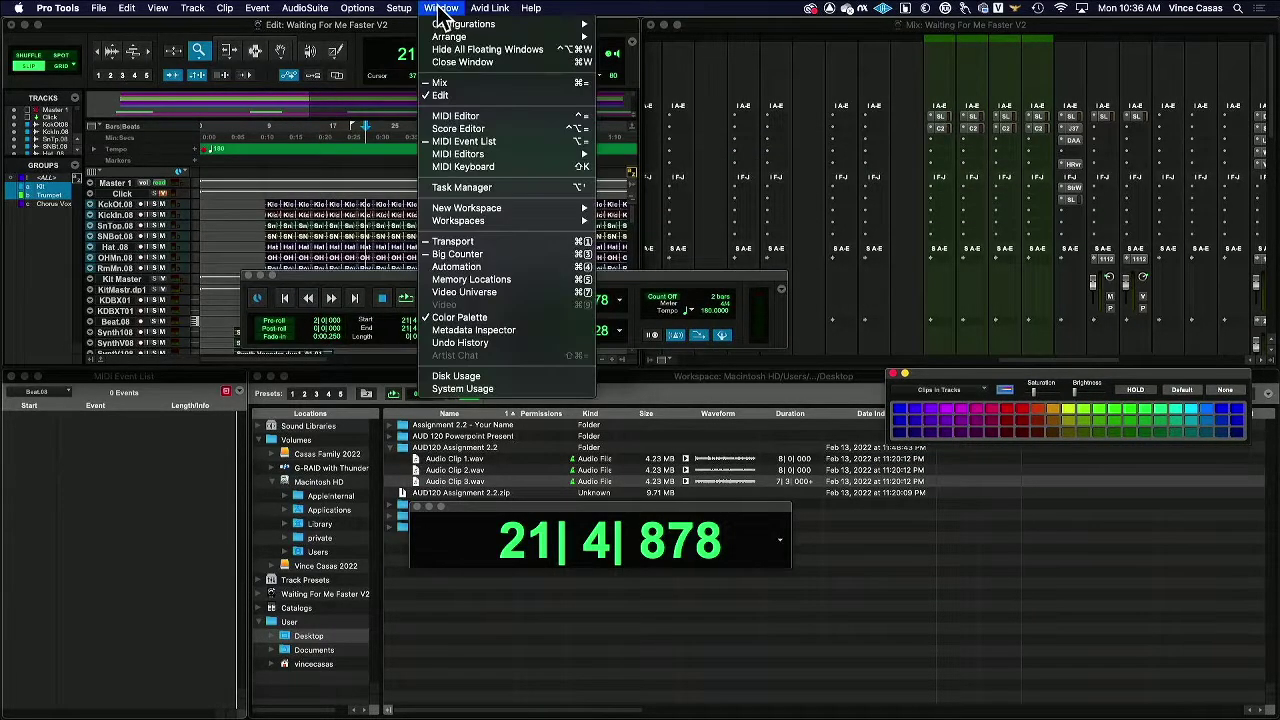
mouse_move(525, 40)
click(664, 80)
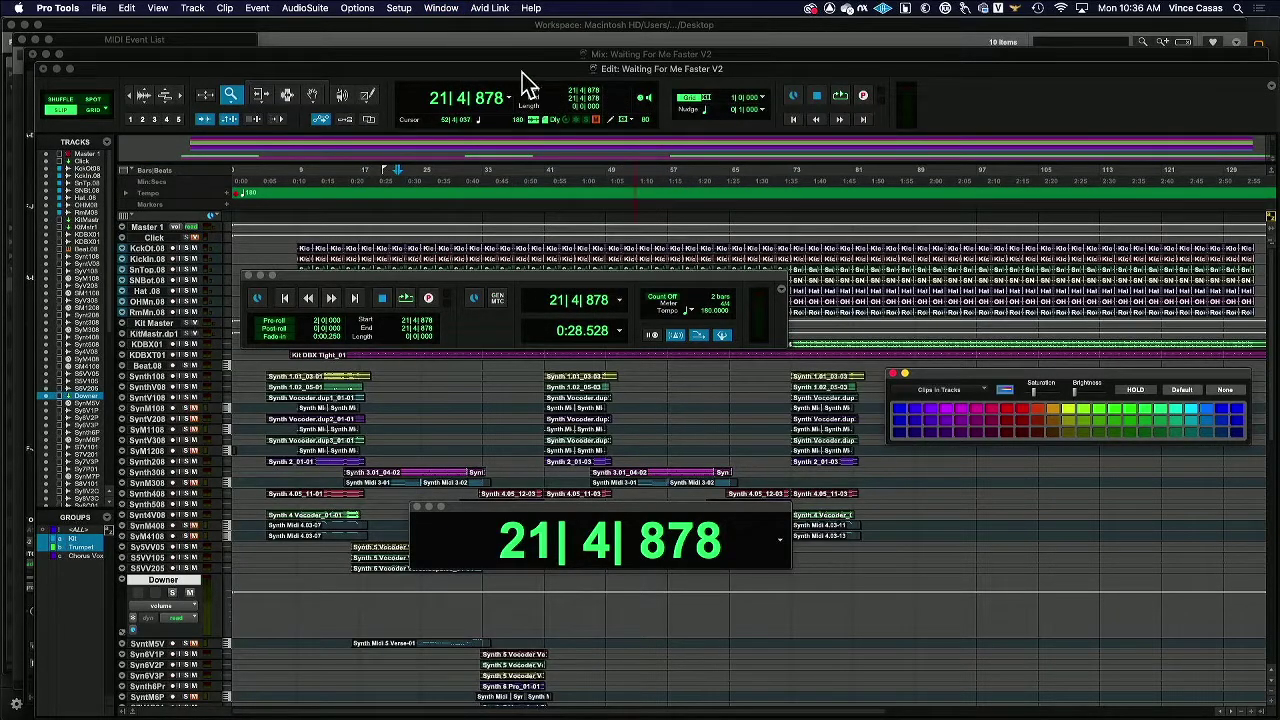
click(441, 8)
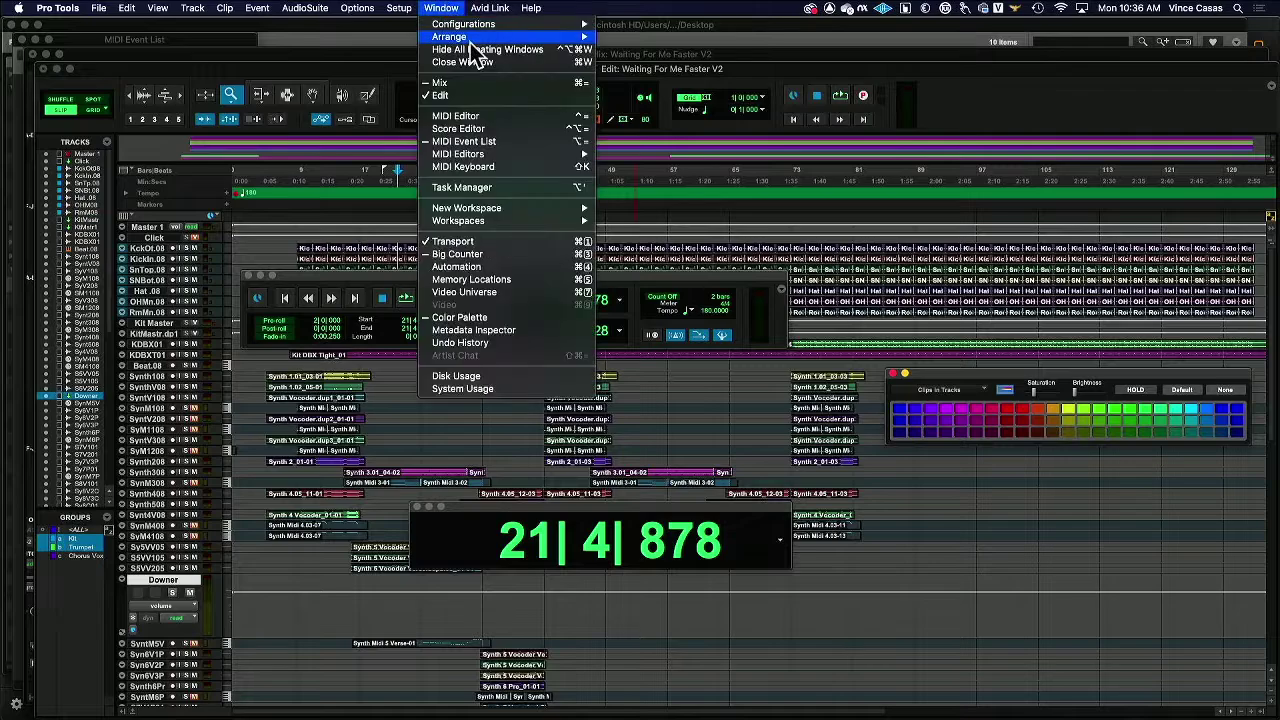
mouse_move(590, 42)
click(651, 46)
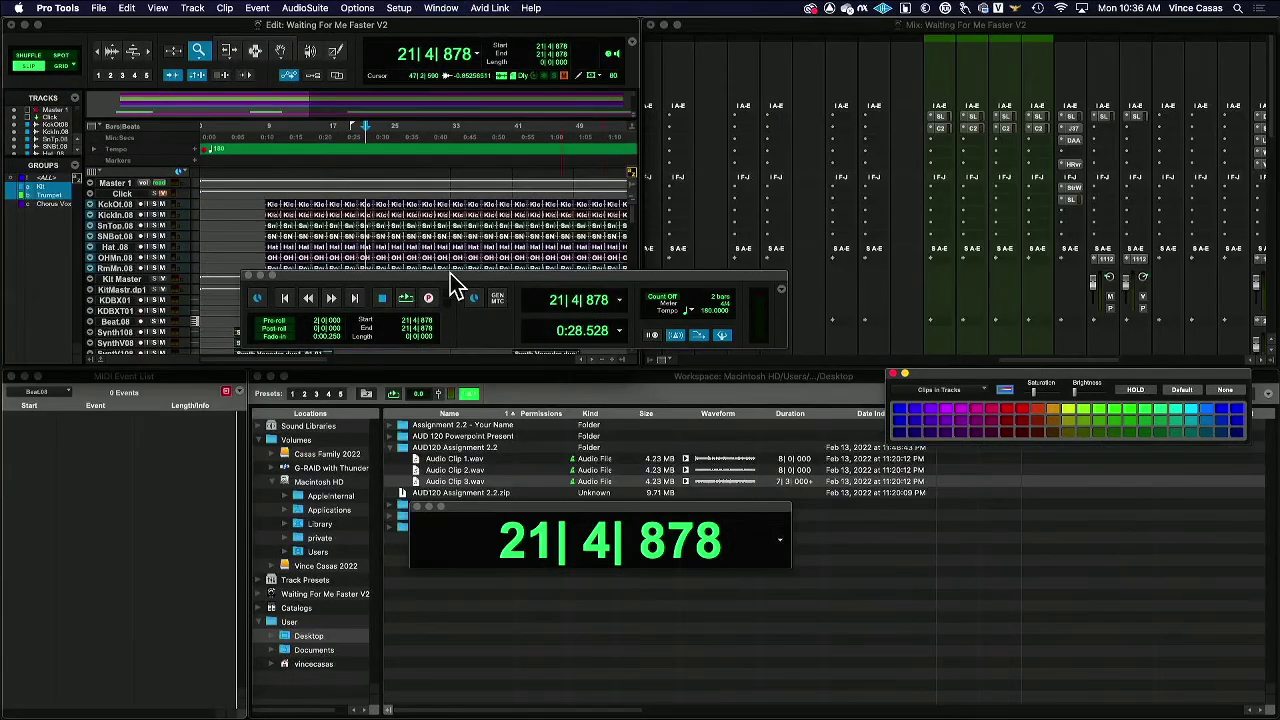
Close the Transport, Big Counter, MIDI Event List, Workspace and Color Palette windows, keeping only Edit and Mix open.
click(345, 295)
click(253, 276)
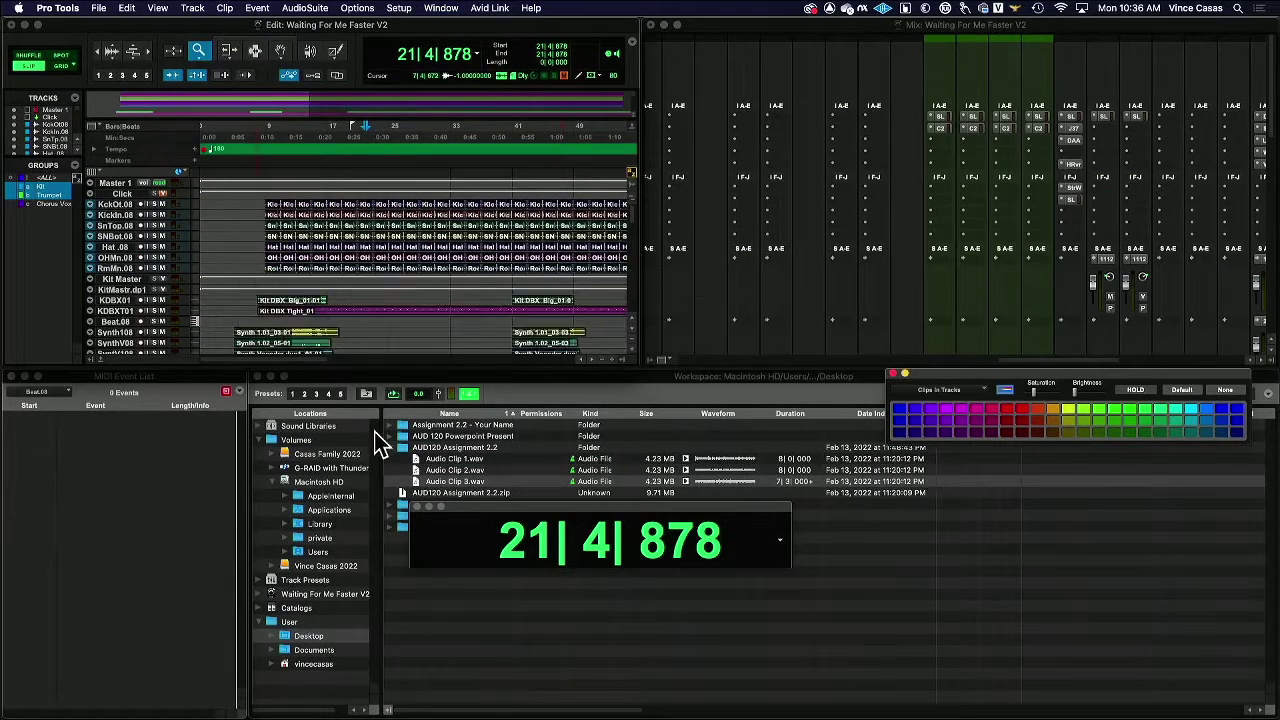
click(415, 507)
click(12, 377)
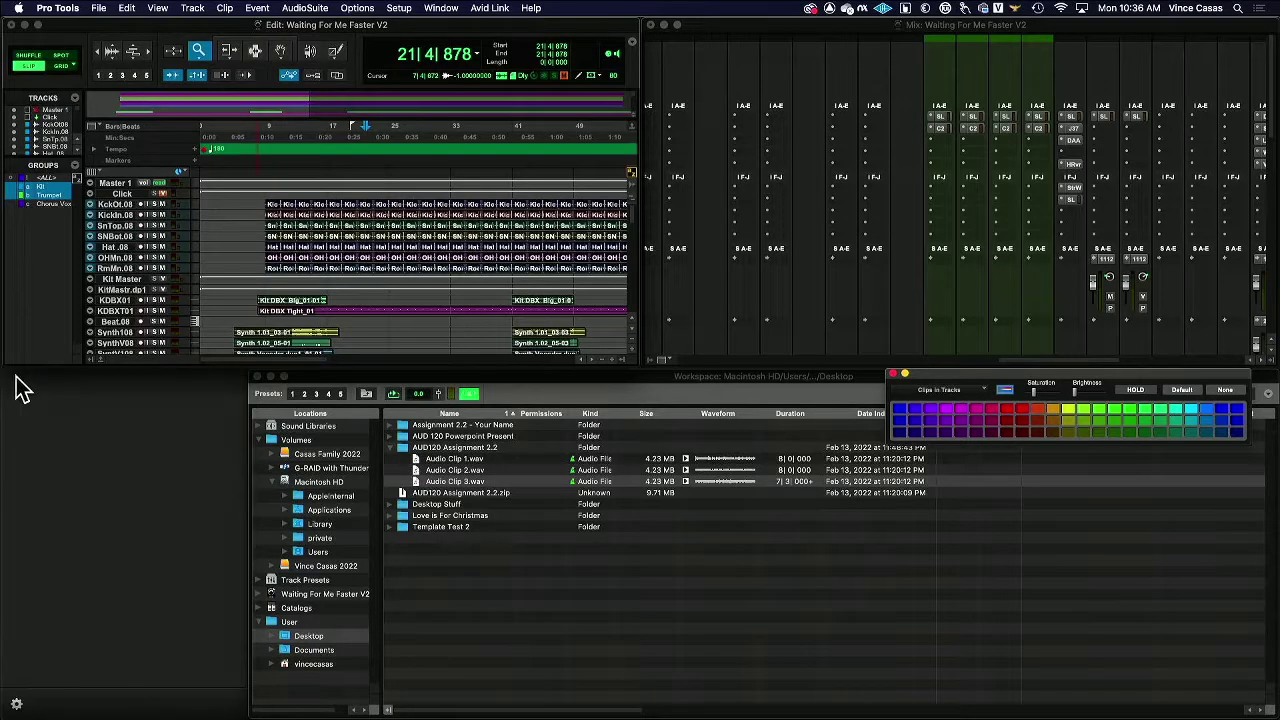
click(259, 376)
click(893, 374)
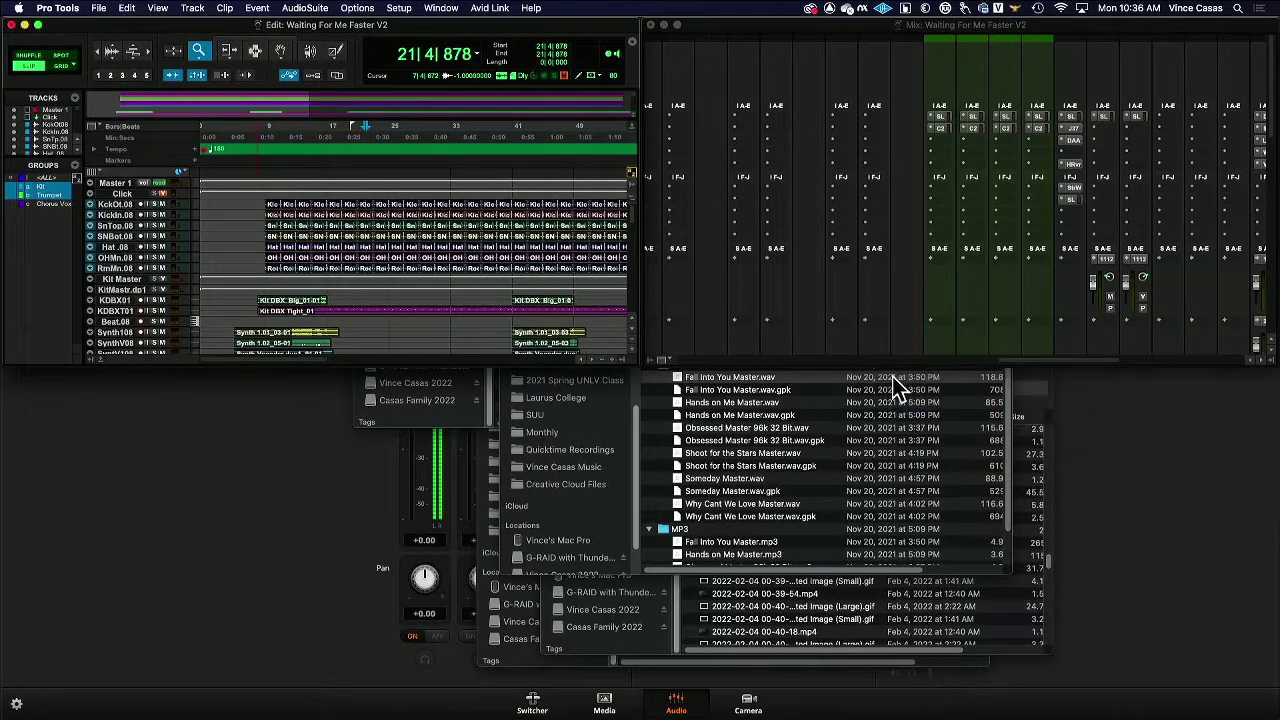
Arrange the Edit and Mix windows with Tile Horizontal.
click(445, 10)
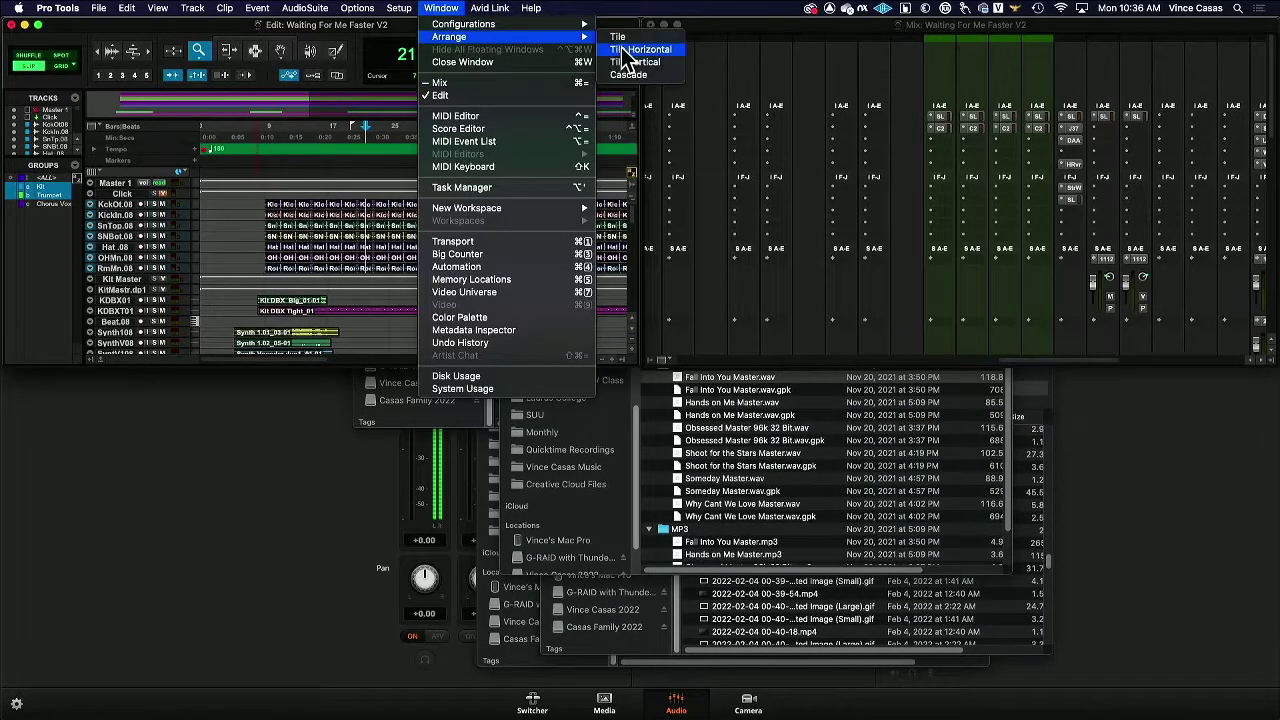
click(625, 48)
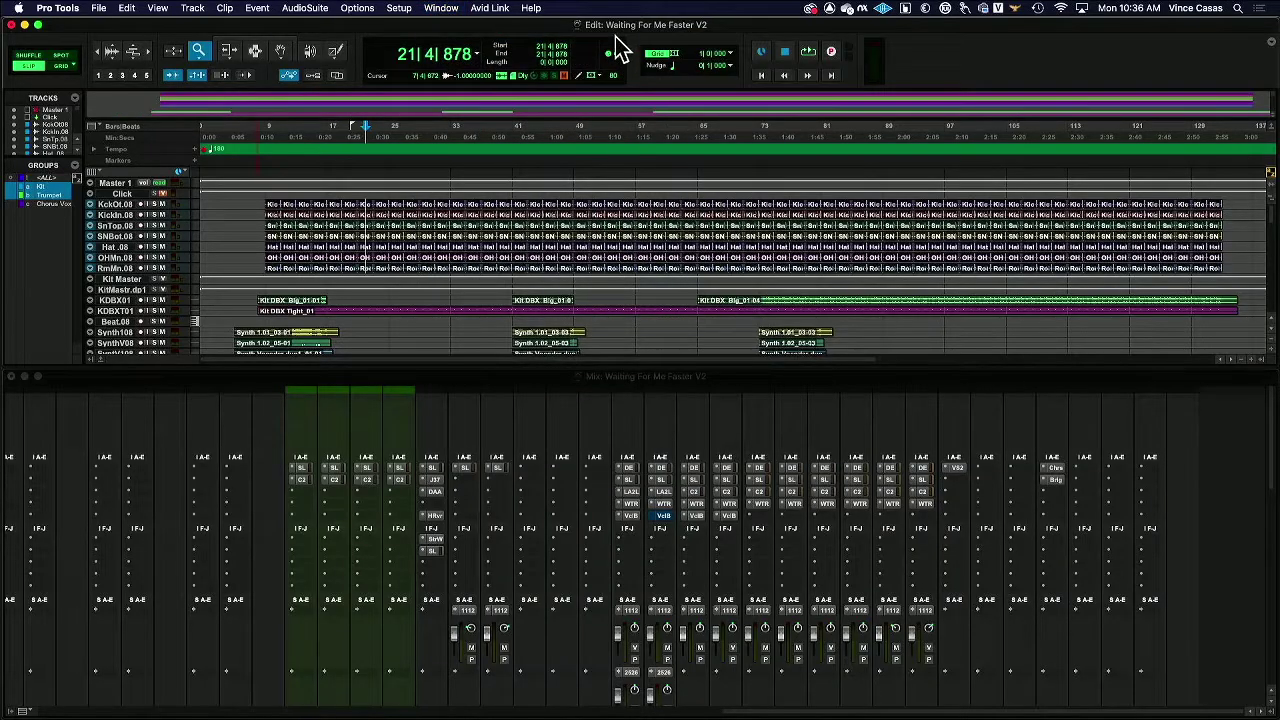
click(440, 8)
mouse_move(460, 40)
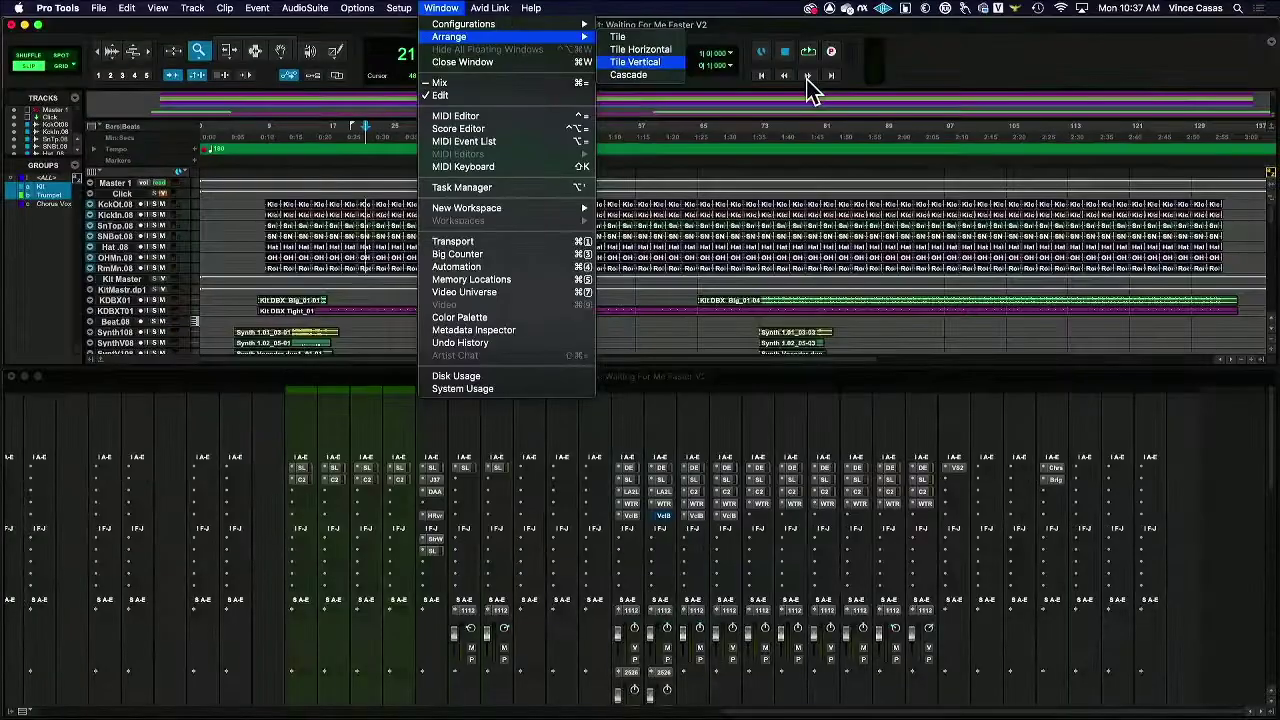
click(398, 38)
Arrange the Edit and Mix windows side by side with Tile Vertical.
click(440, 8)
mouse_move(492, 38)
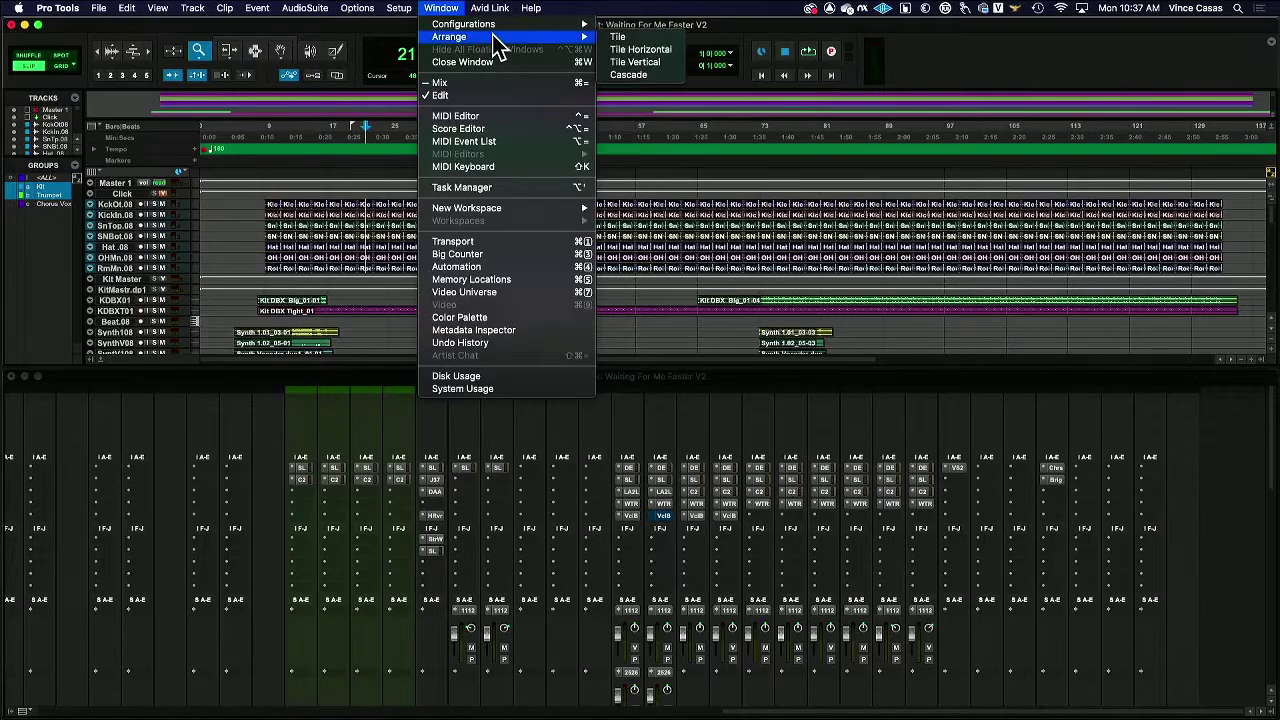
click(649, 64)
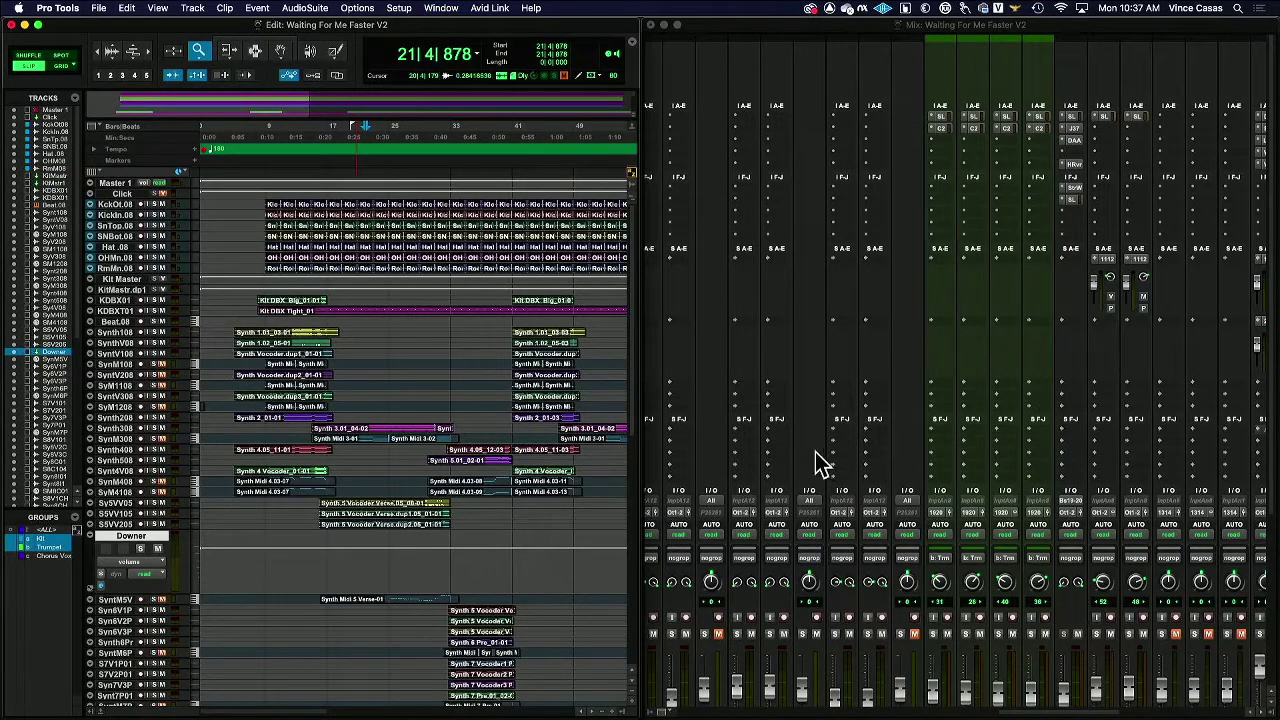
Examine the Mix window's channel strips across the tracks, from the inserts and sends down to the faders and comments.
scroll(830, 445, down, 8)
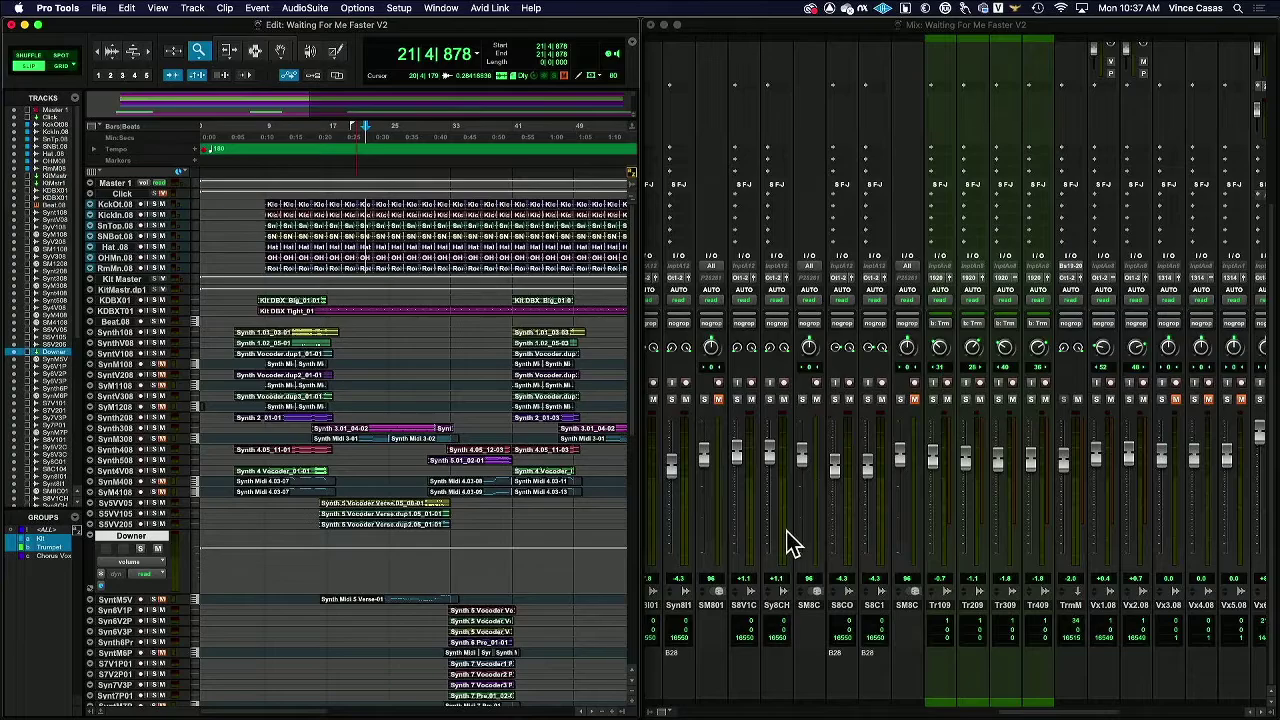
scroll(790, 540, left, 10)
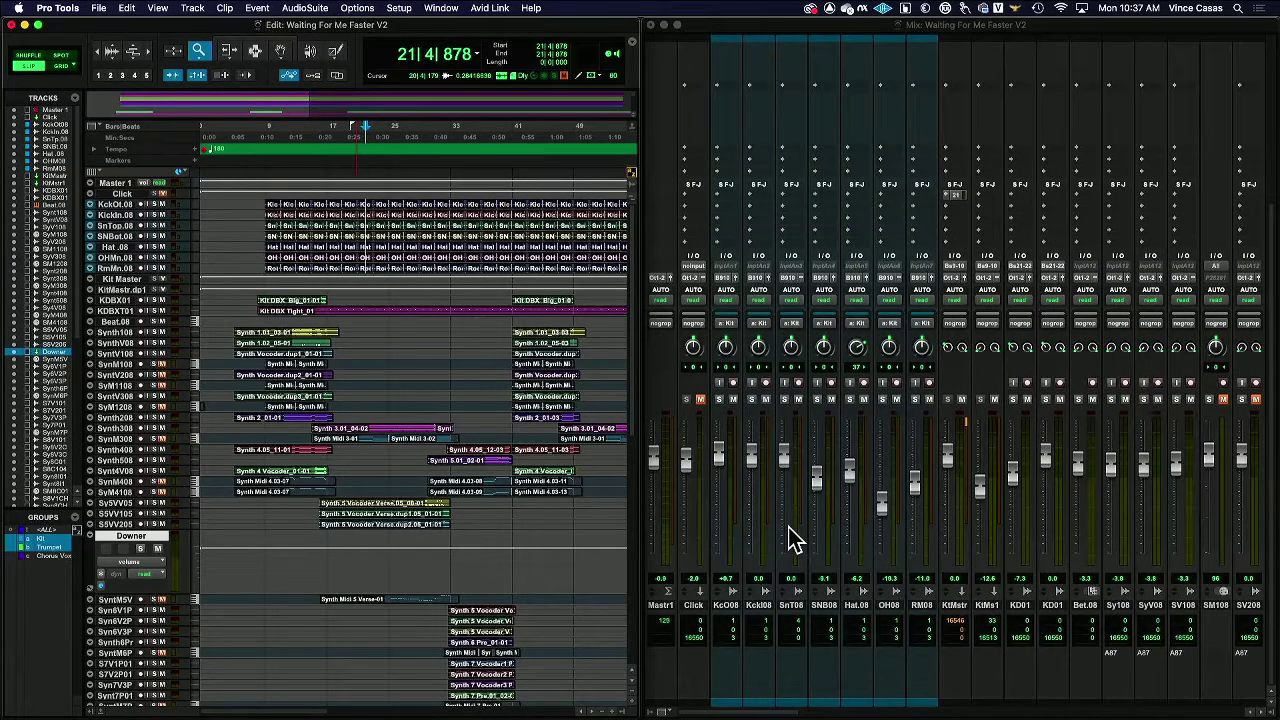
scroll(790, 540, up, 10)
scroll(790, 540, down, 10)
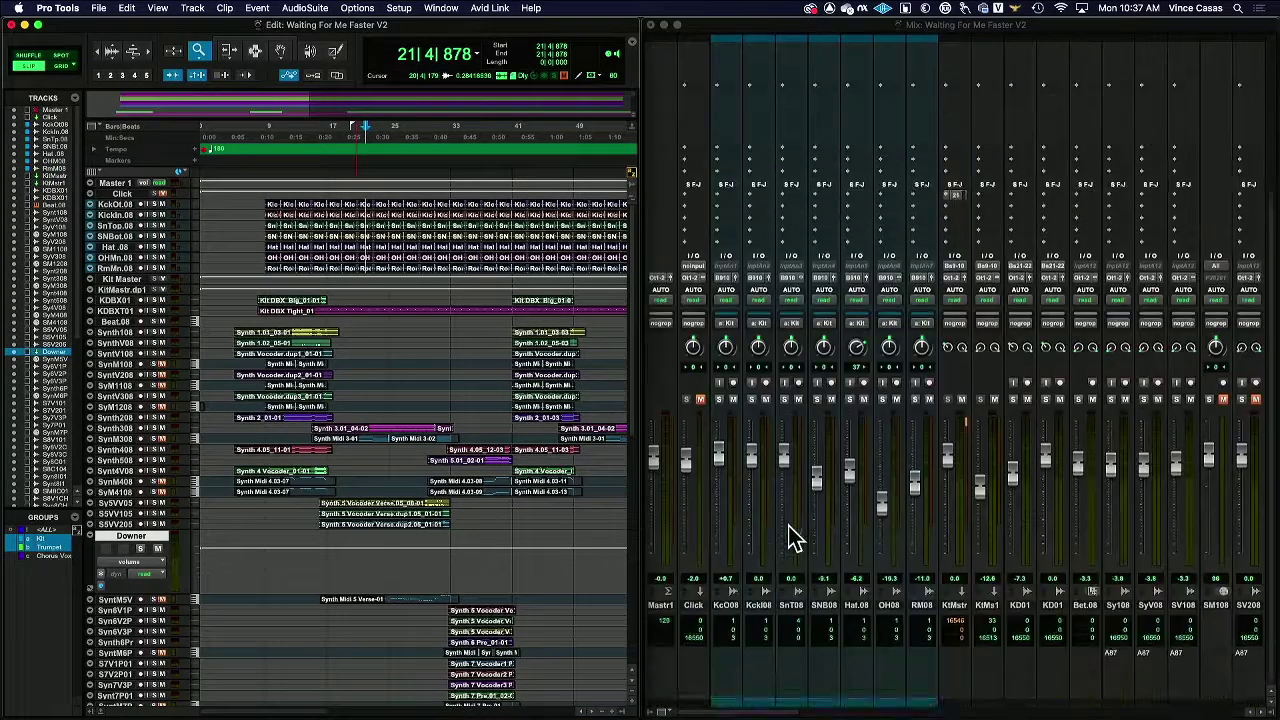
scroll(790, 540, up, 8)
scroll(790, 540, down, 8)
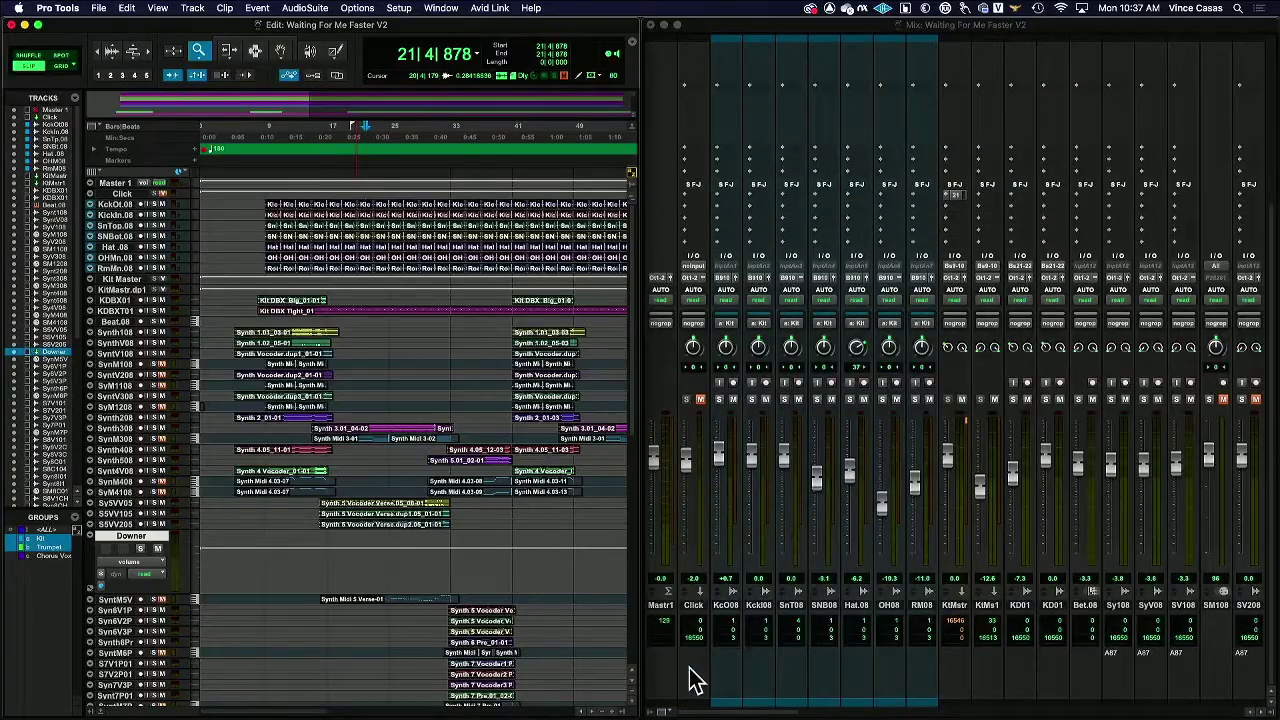
scroll(697, 680, up, 2)
scroll(697, 680, down, 2)
scroll(697, 680, up, 8)
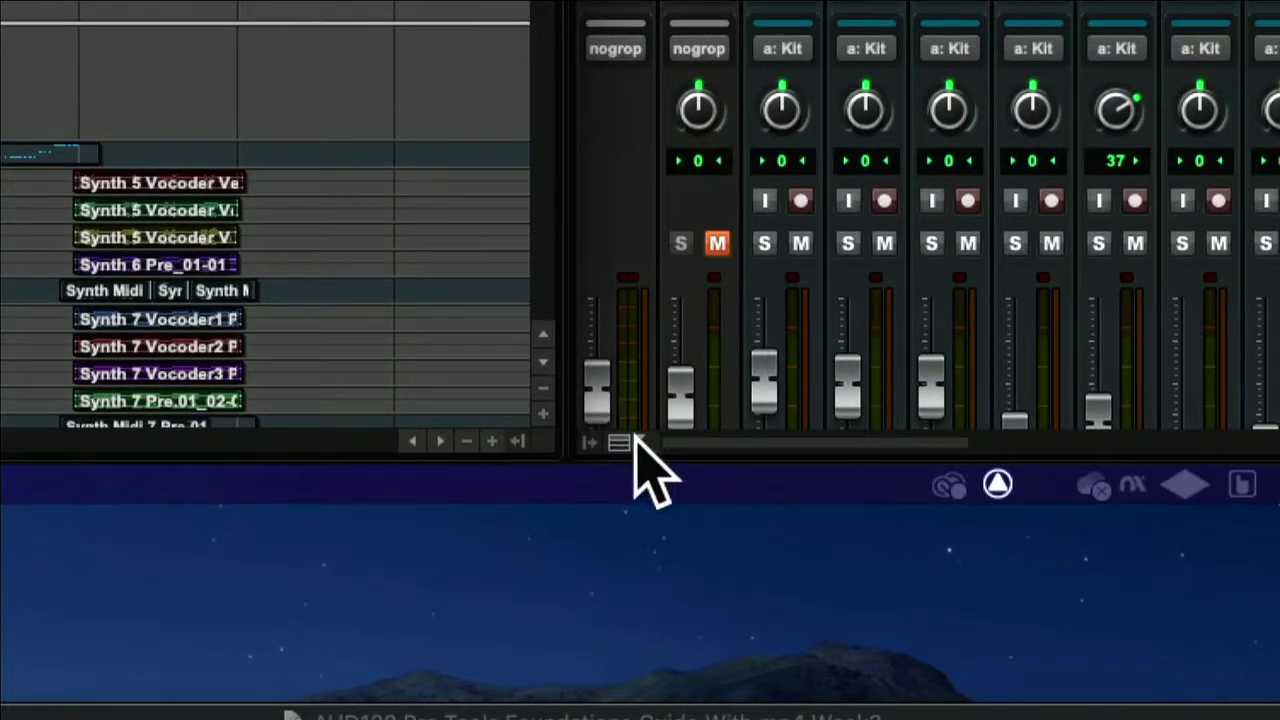
Hide every optional Mix window view at once, from Instrument through Comments.
click(624, 257)
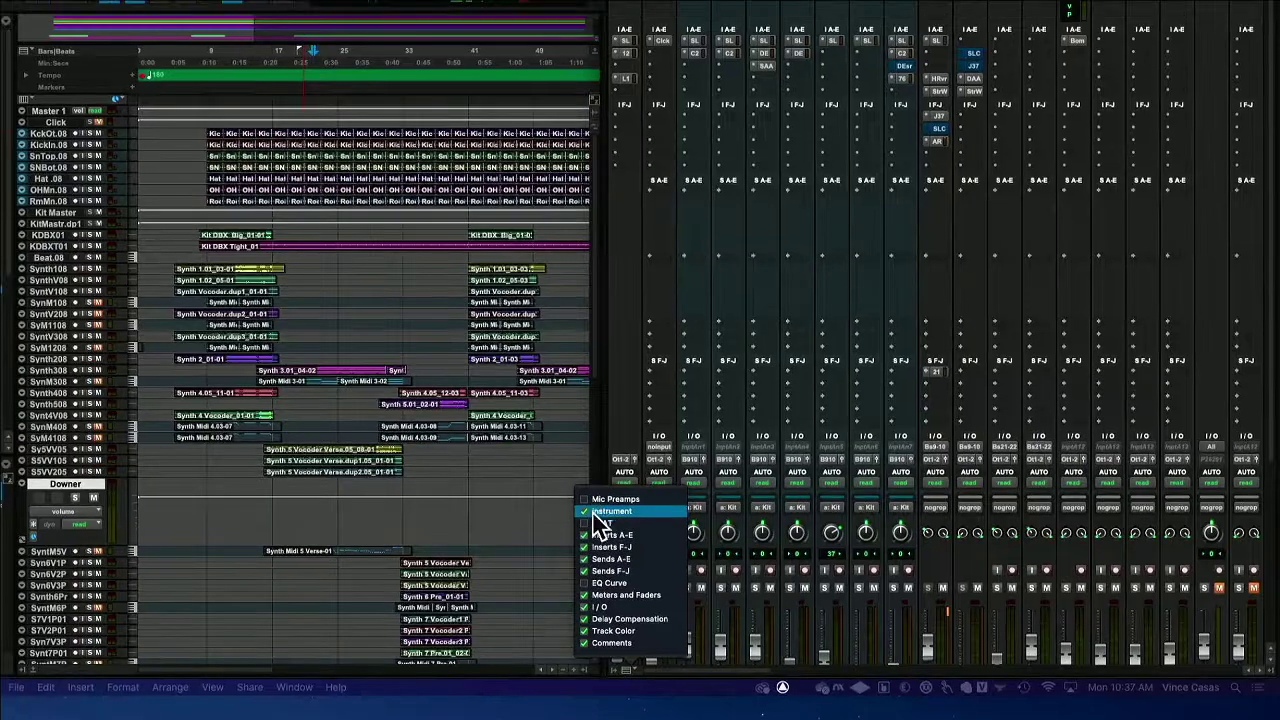
alt+click(582, 514)
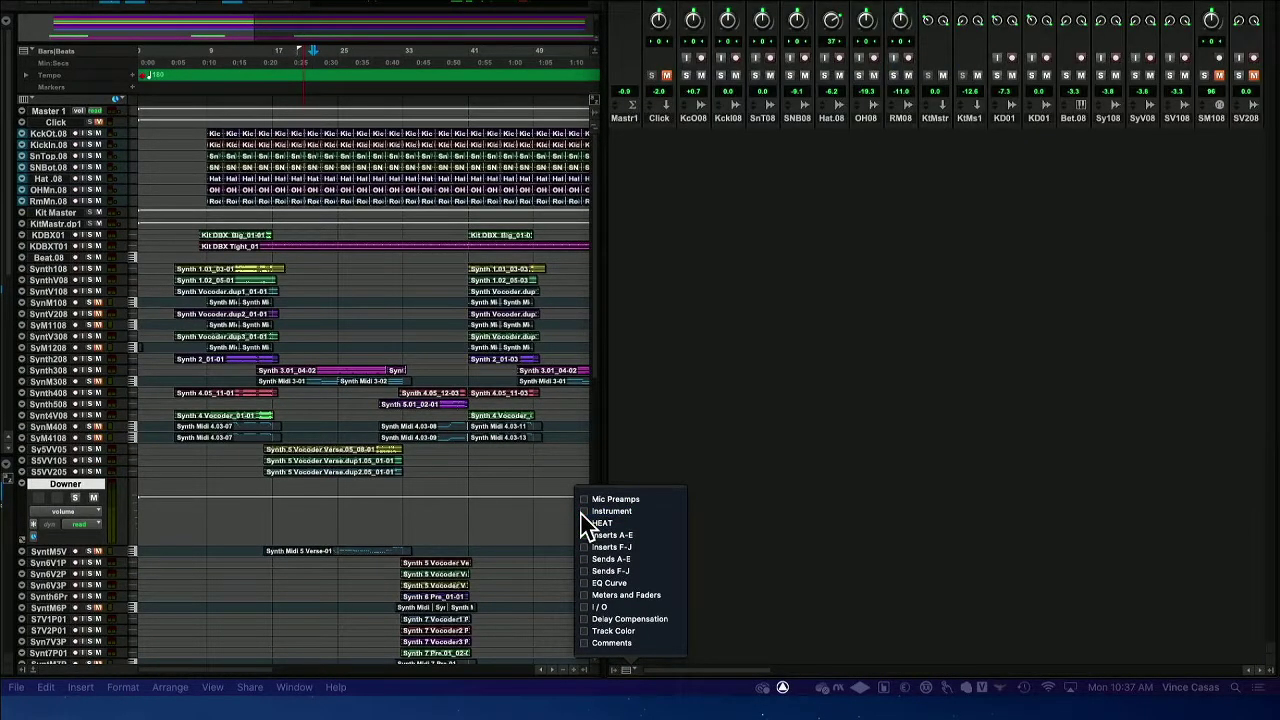
key(Down)
key(Down)
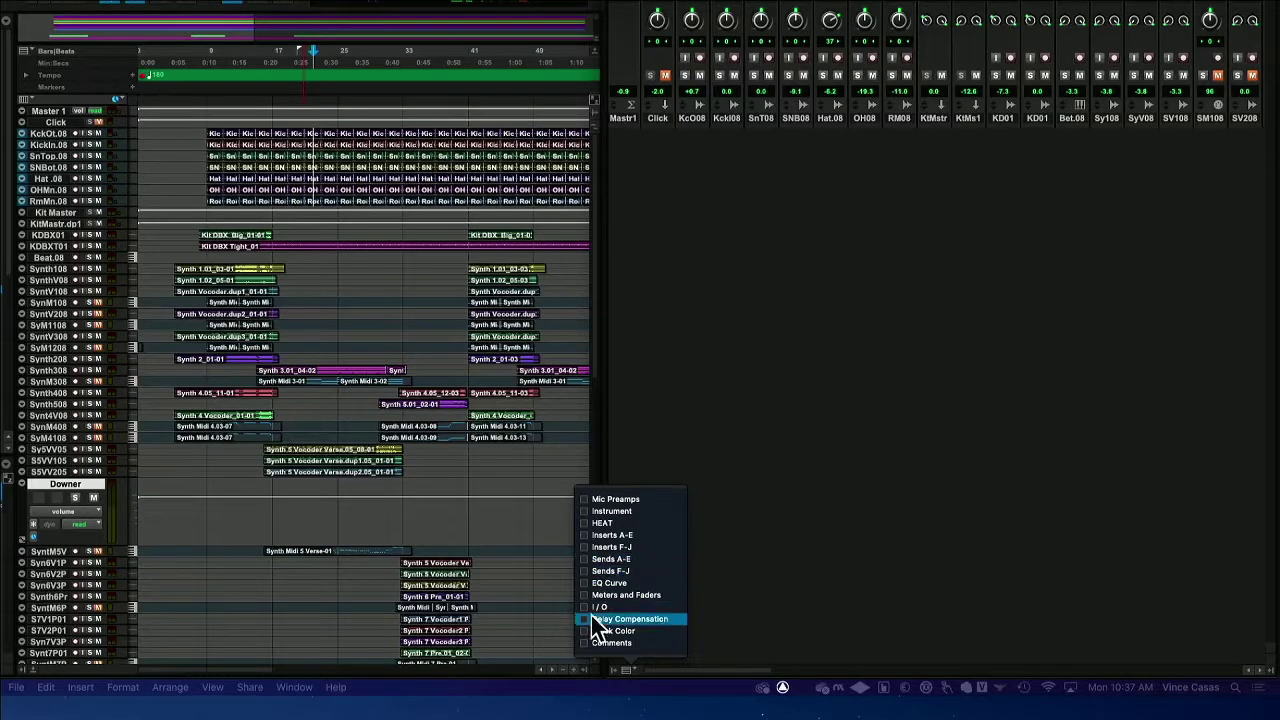
key(Up)
key(Up)
key(Up)
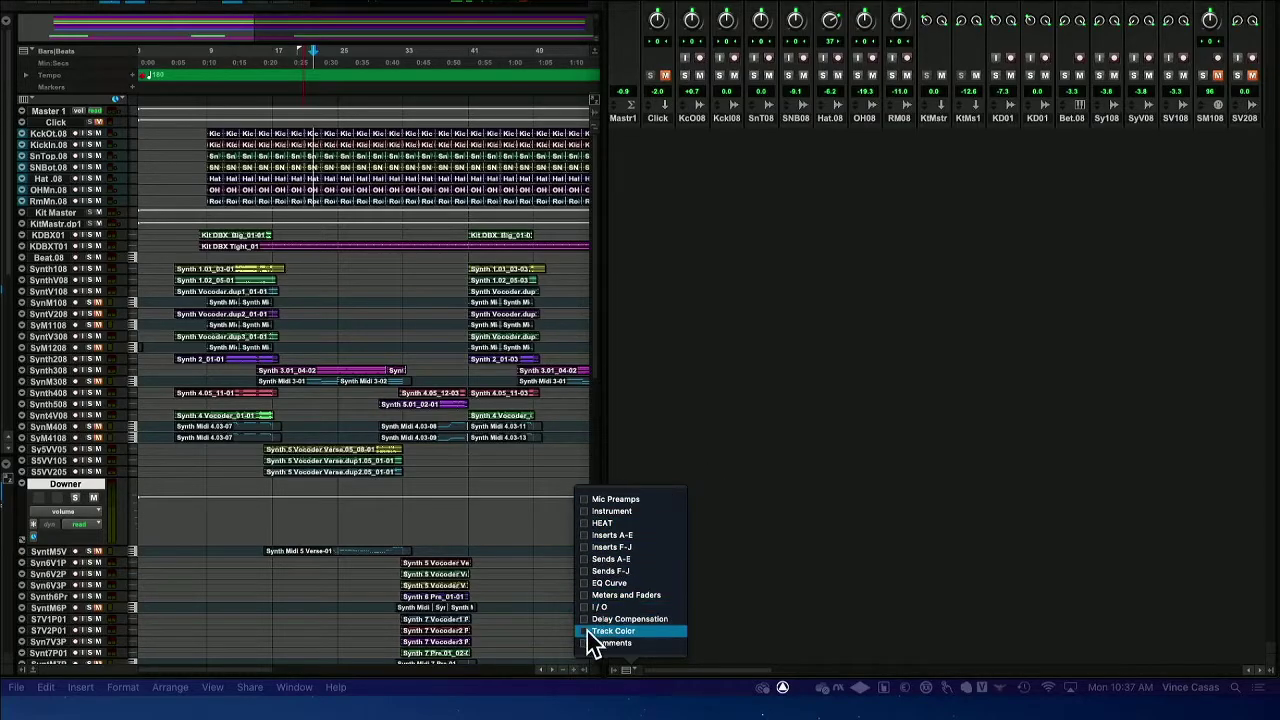
Show Inserts A-E, Sends A-E, and Meters and Faders in the Mix window.
click(584, 535)
click(587, 560)
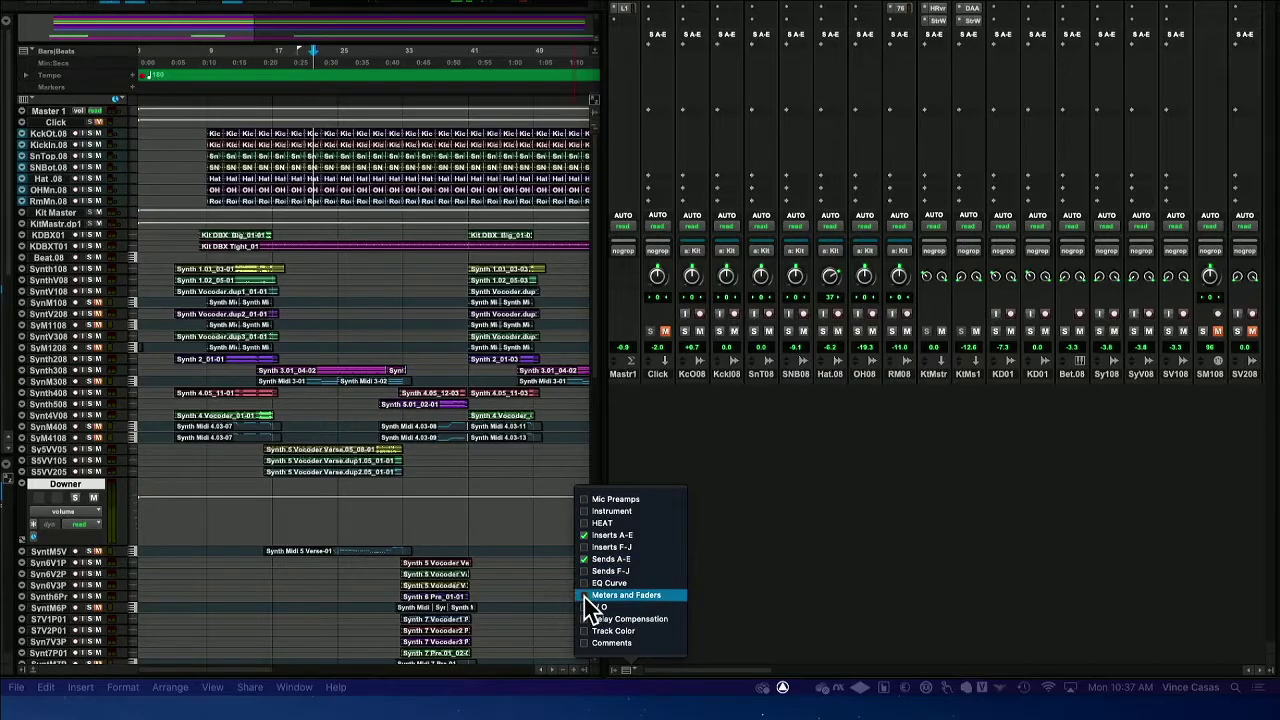
click(588, 598)
click(872, 622)
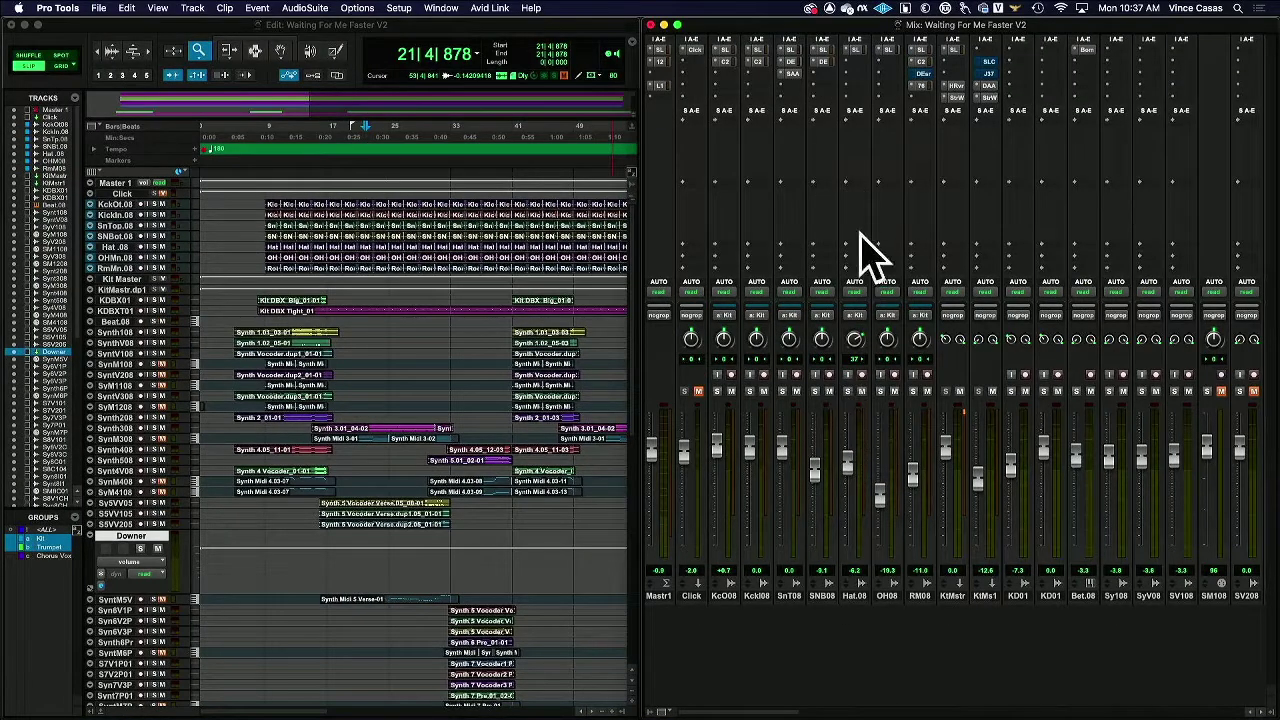
Hide Sends A-E and Inserts A-E in the Mix window, keeping Meters and Faders shown.
click(665, 711)
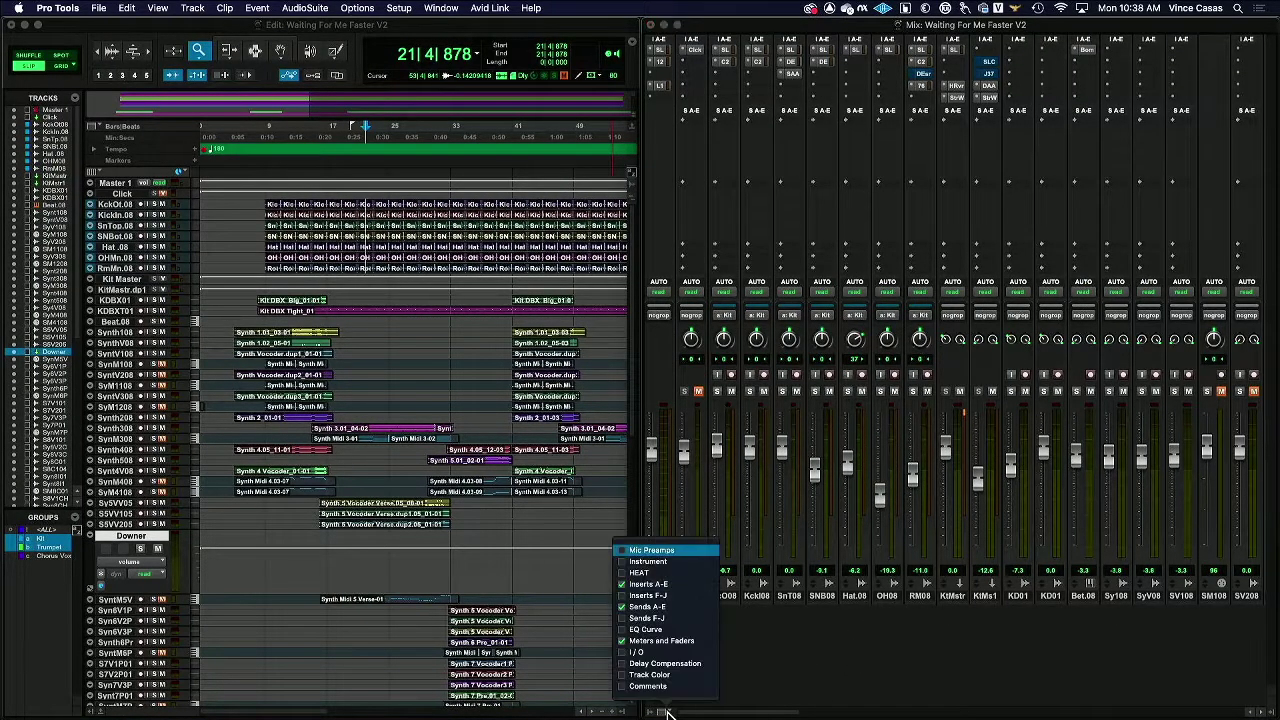
click(622, 607)
click(624, 586)
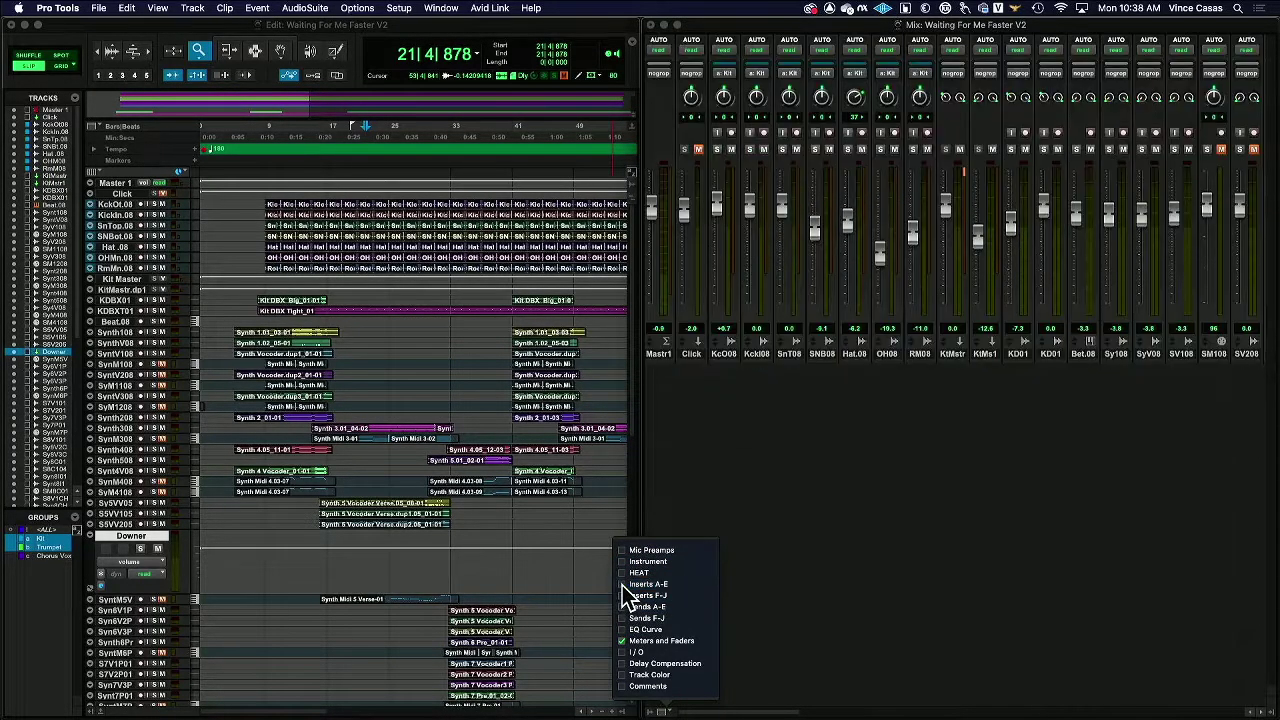
Tile the Edit and Mix windows horizontally, and place the Edit window above the Mix window.
click(441, 7)
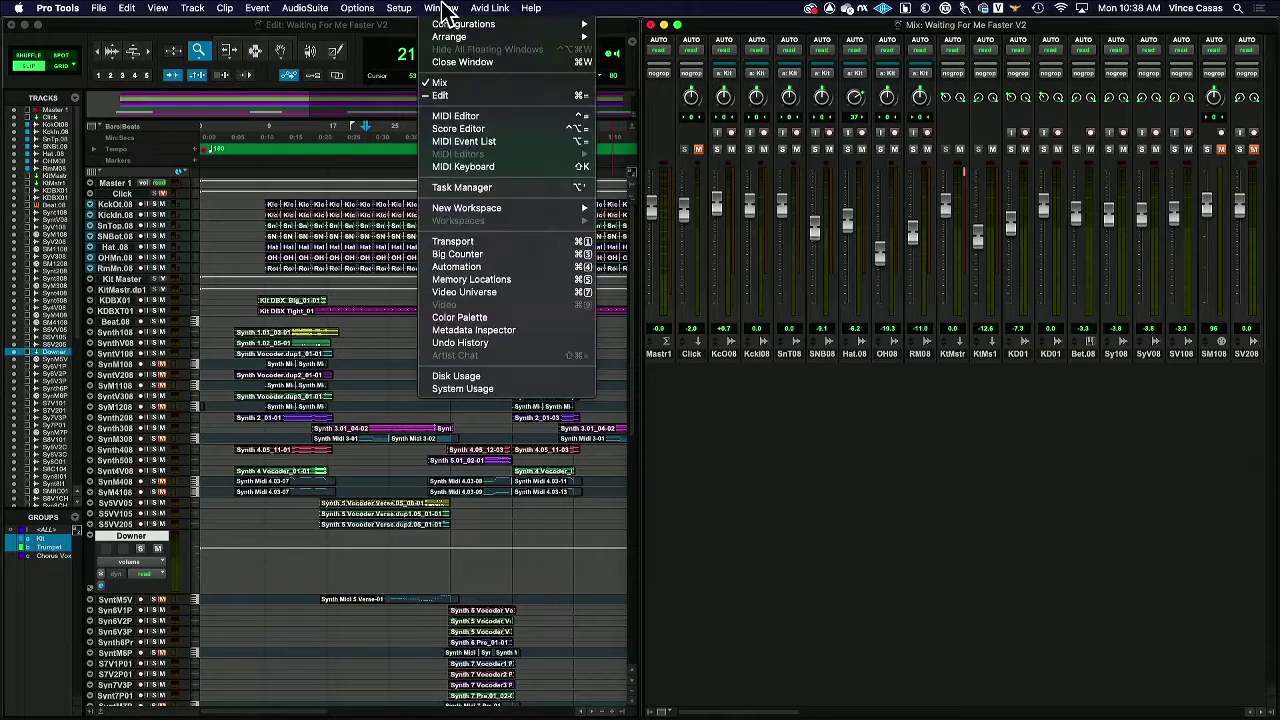
mouse_move(465, 36)
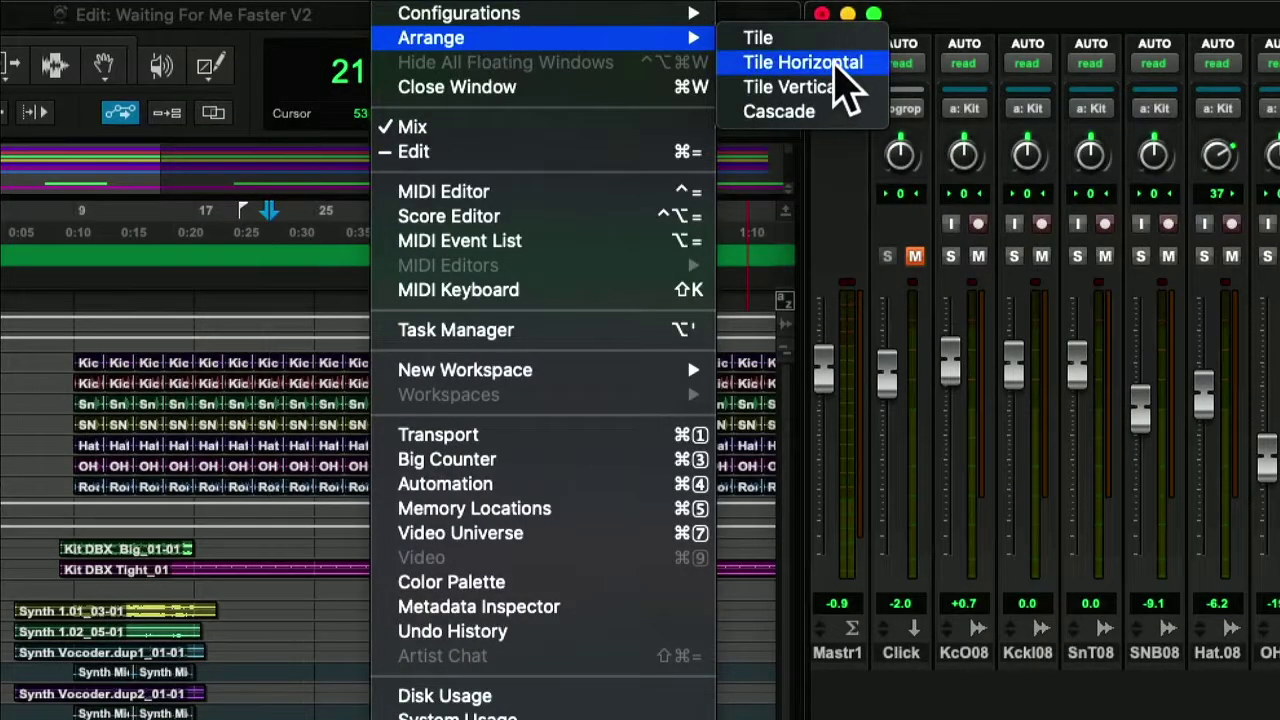
click(866, 62)
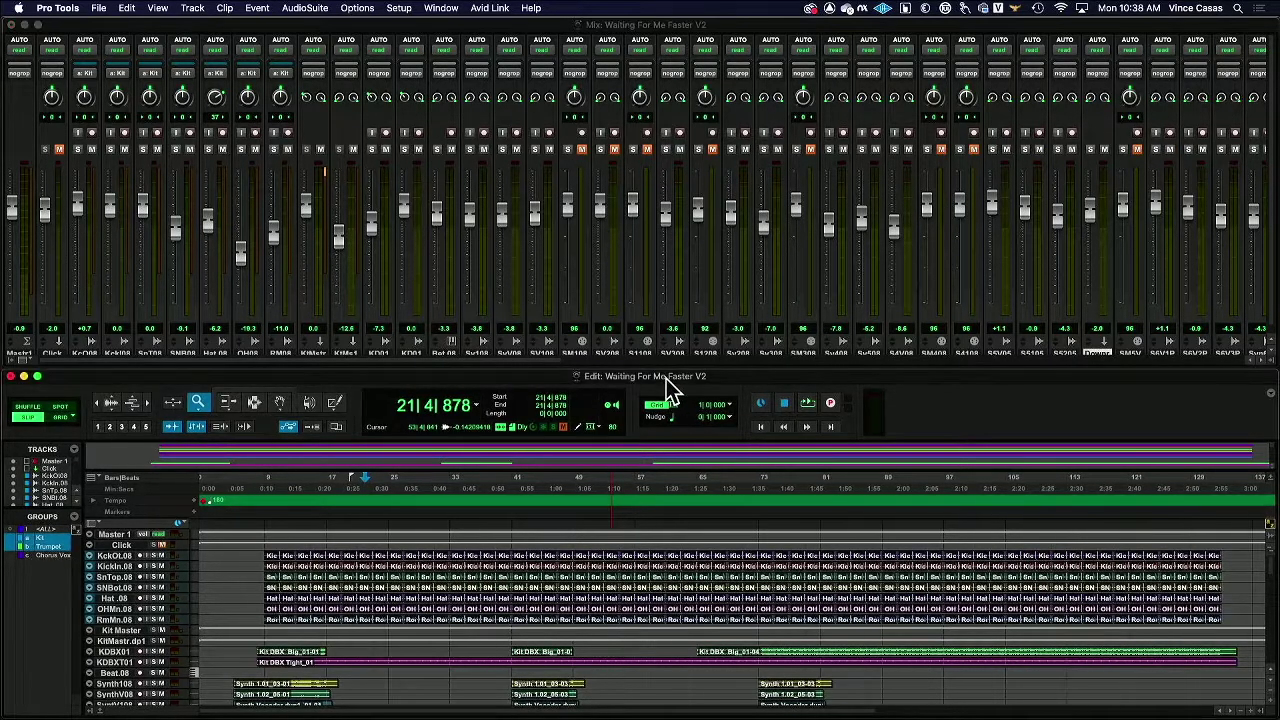
drag(666, 380, 656, 416)
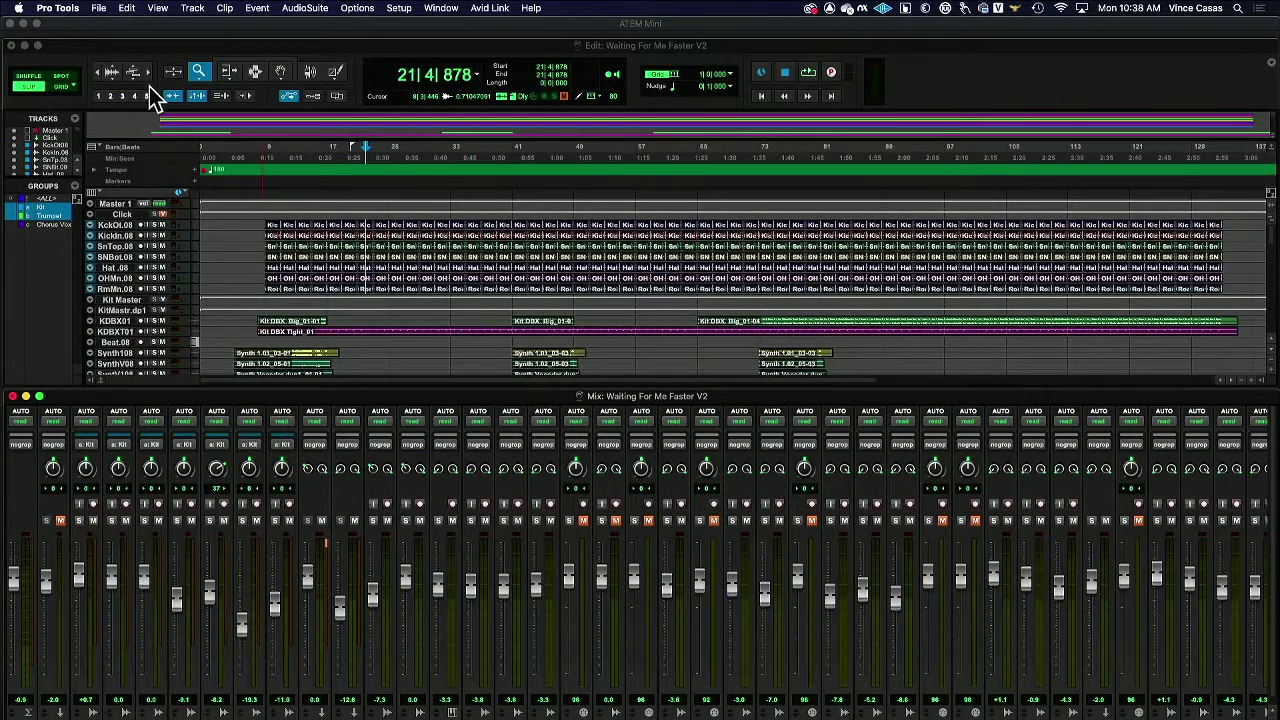
Select the drum kit clips in the Edit window with the Selector tool, from 5|1|616 to 192|1|722.
click(255, 72)
drag(243, 229, 709, 326)
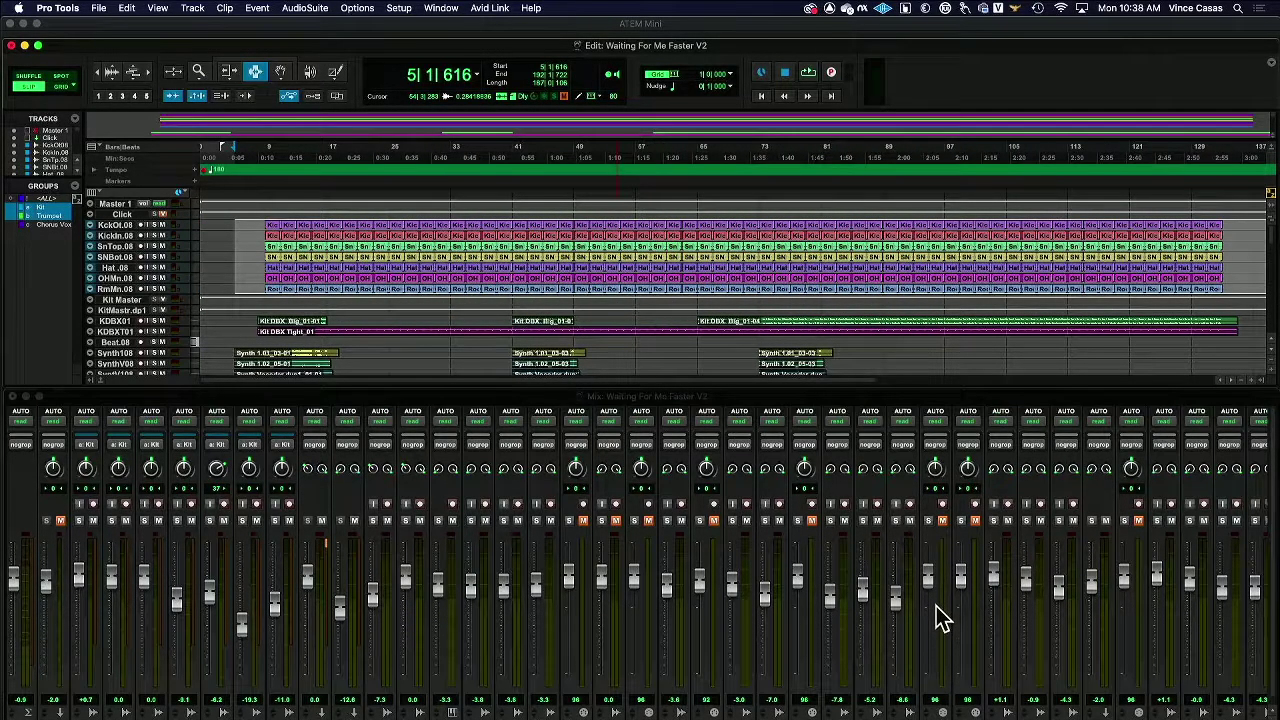
Examine the tracks and timeline in the Edit window and the channel strips in the Mix window below it.
scroll(360, 228, down, 3)
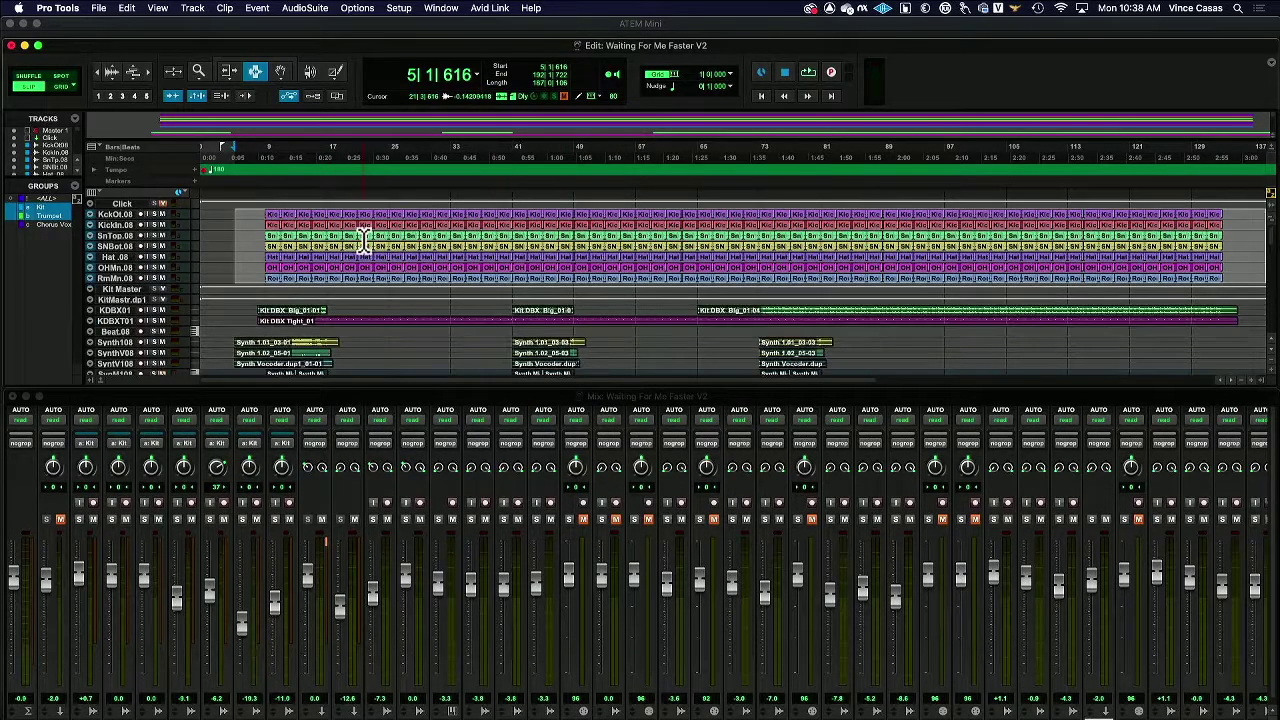
scroll(360, 232, down, 10)
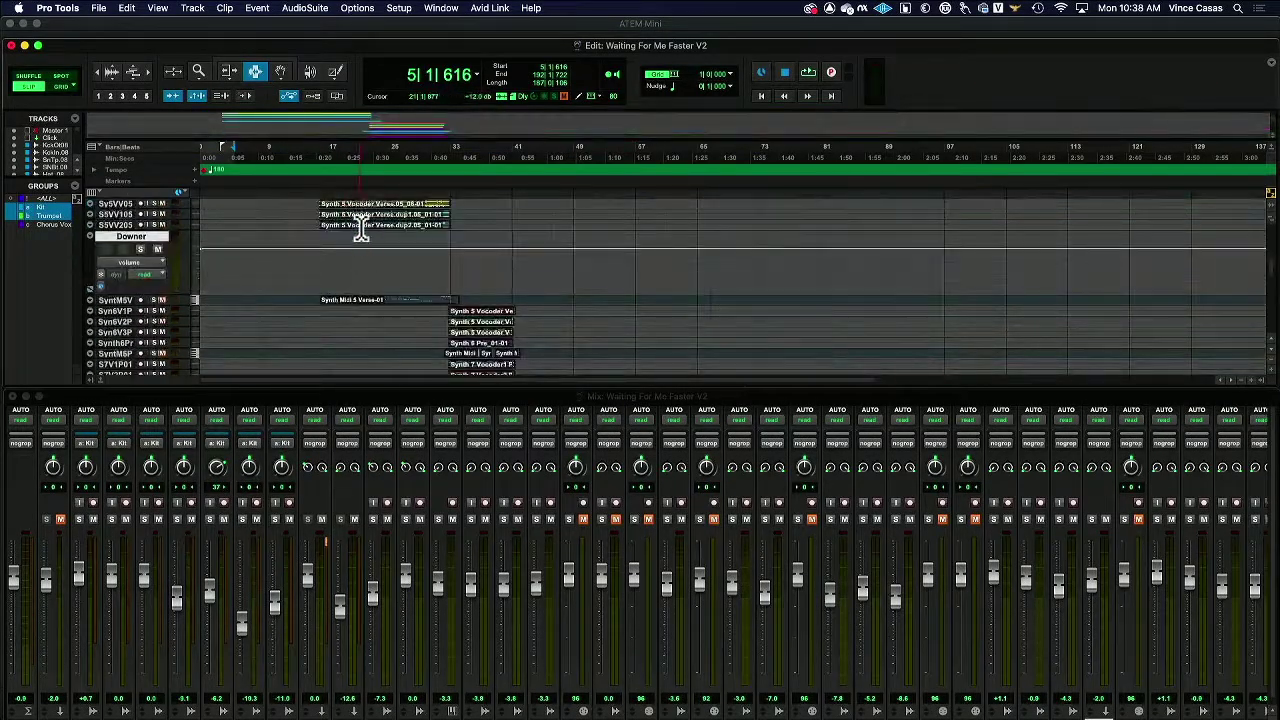
scroll(380, 333, down, 3)
scroll(380, 333, up, 15)
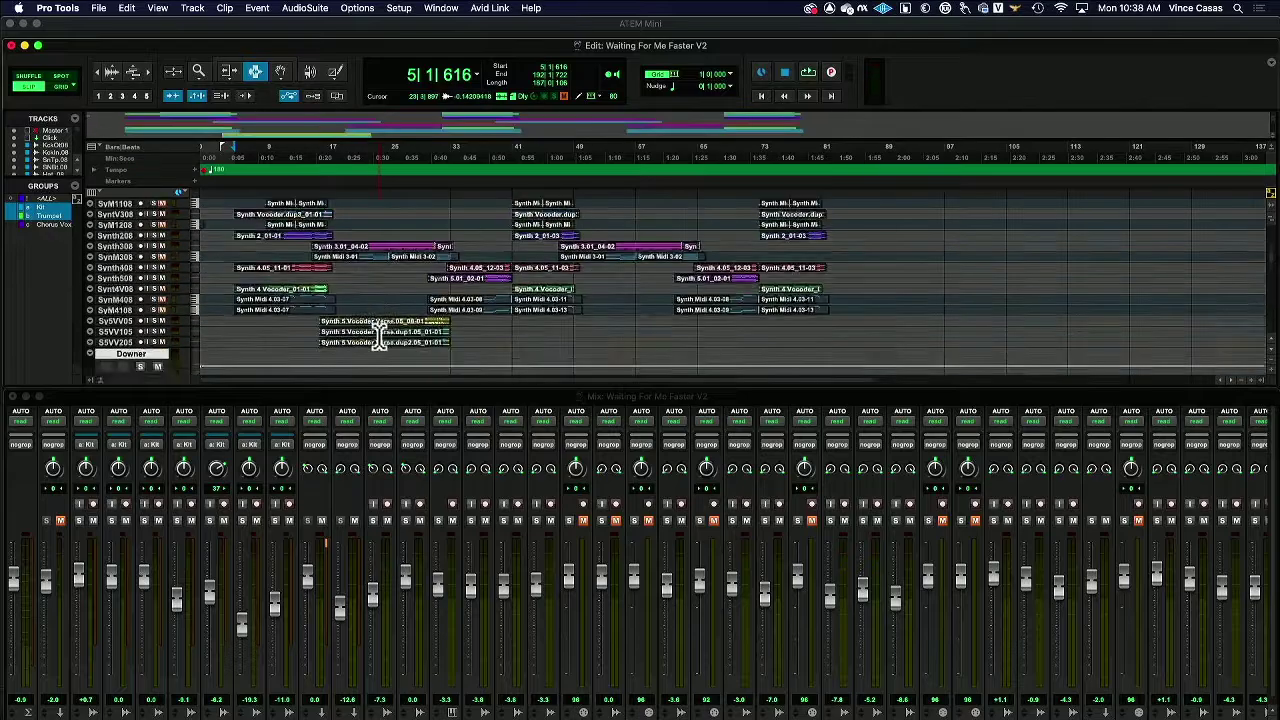
scroll(622, 330, down, 10)
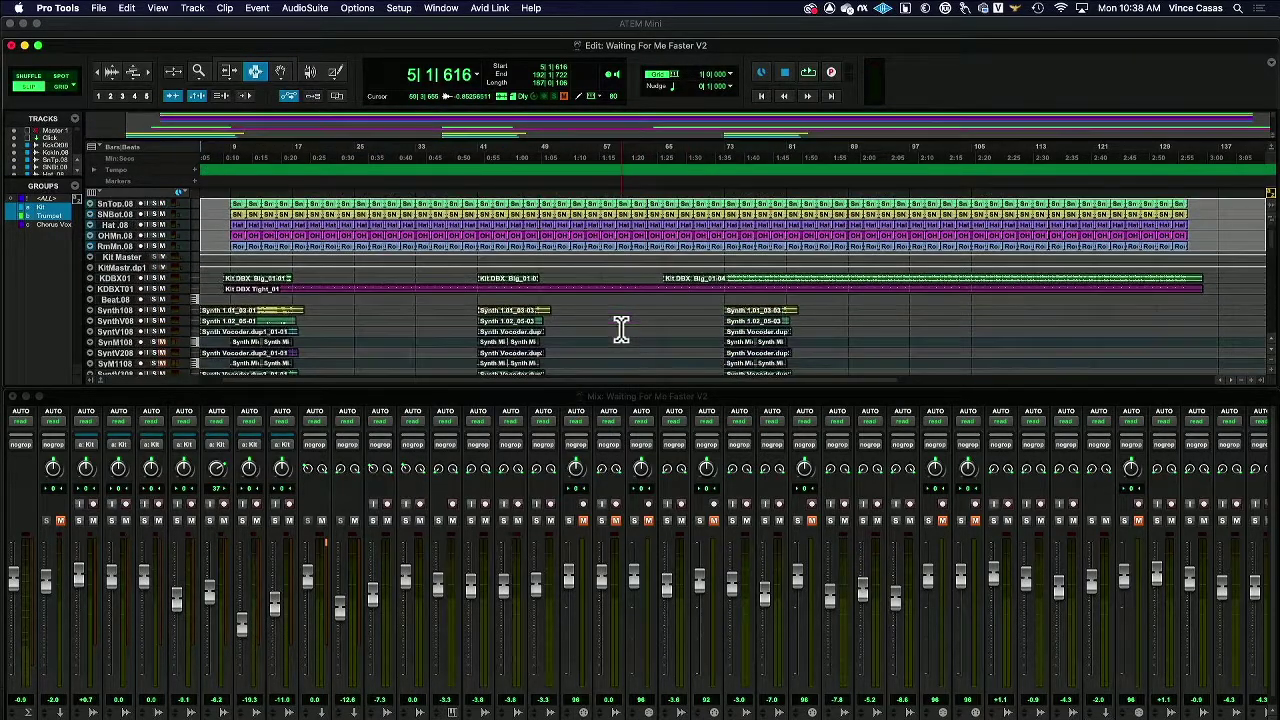
scroll(621, 330, up, 10)
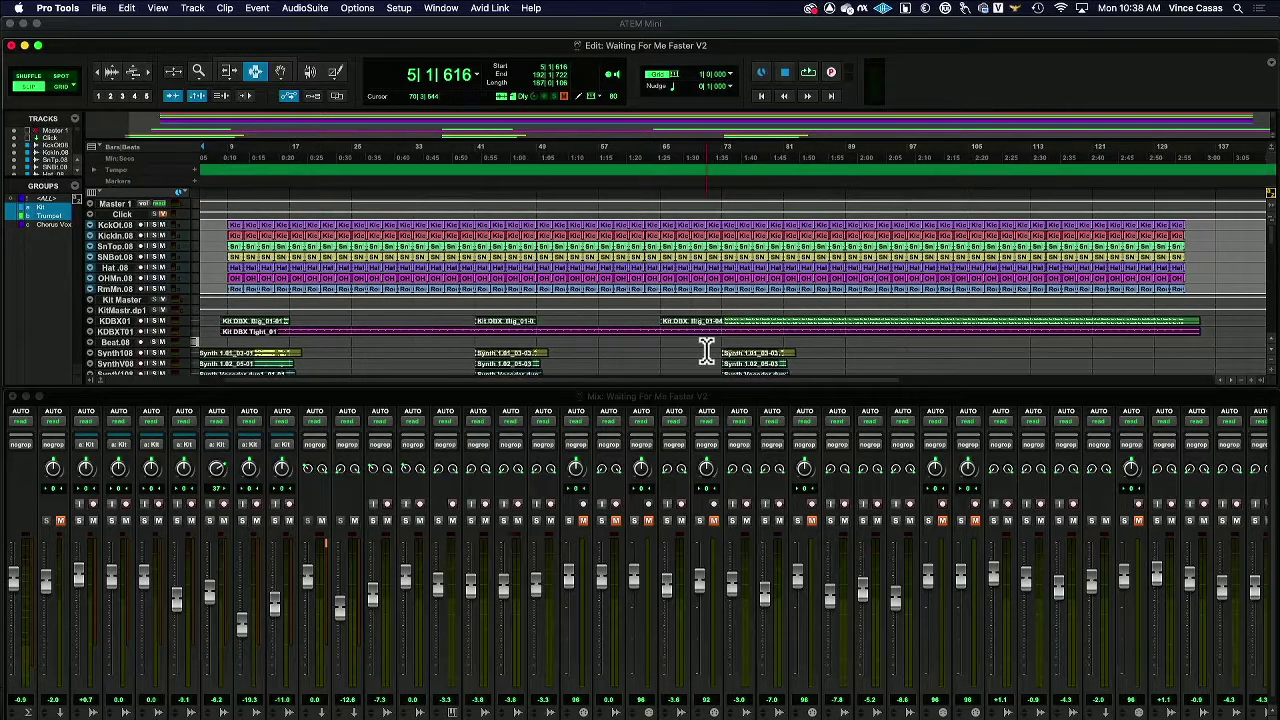
scroll(706, 350, down, 5)
scroll(706, 350, up, 5)
scroll(706, 350, down, 6)
scroll(706, 350, down, 3)
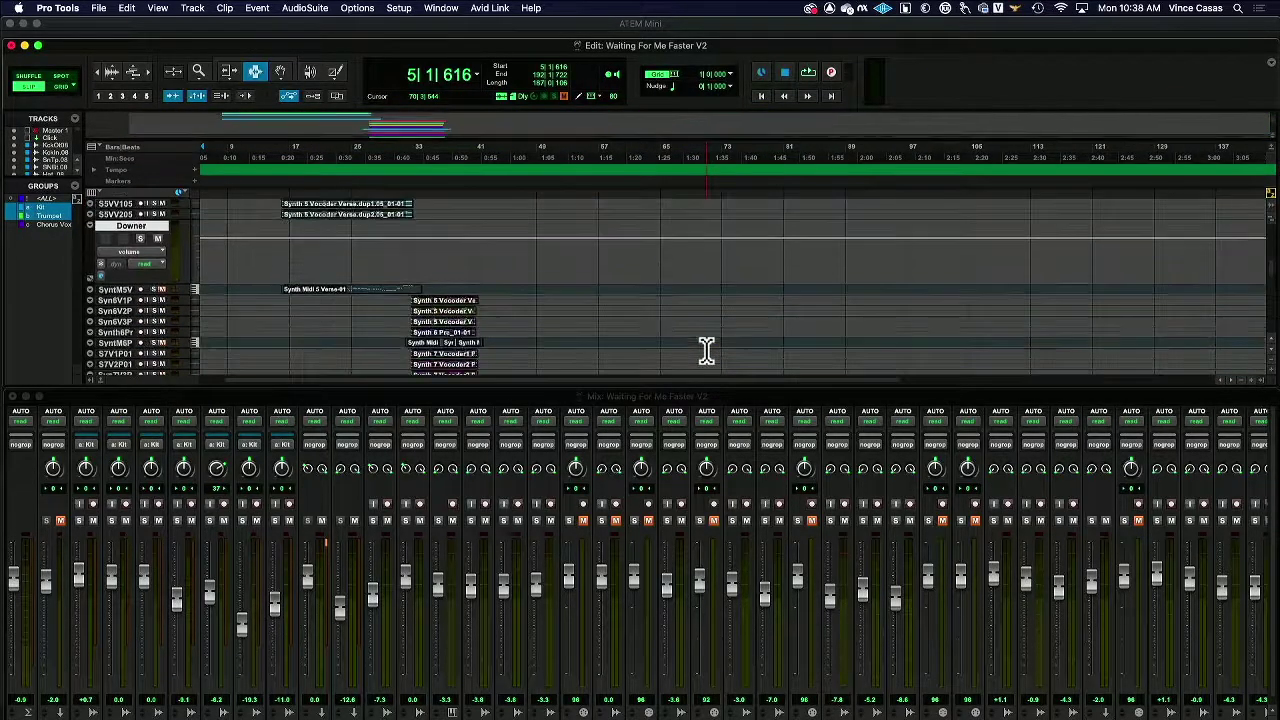
scroll(706, 350, up, 8)
scroll(706, 350, down, 5)
scroll(706, 350, down, 4)
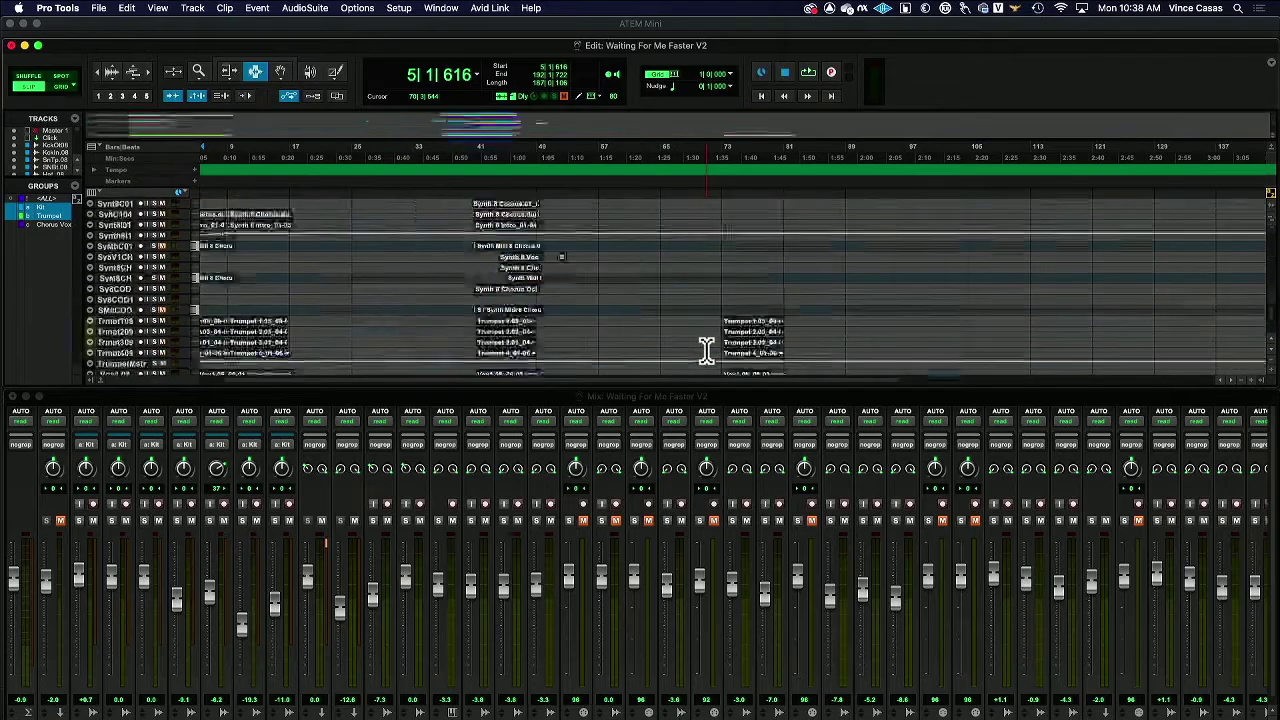
scroll(706, 350, up, 10)
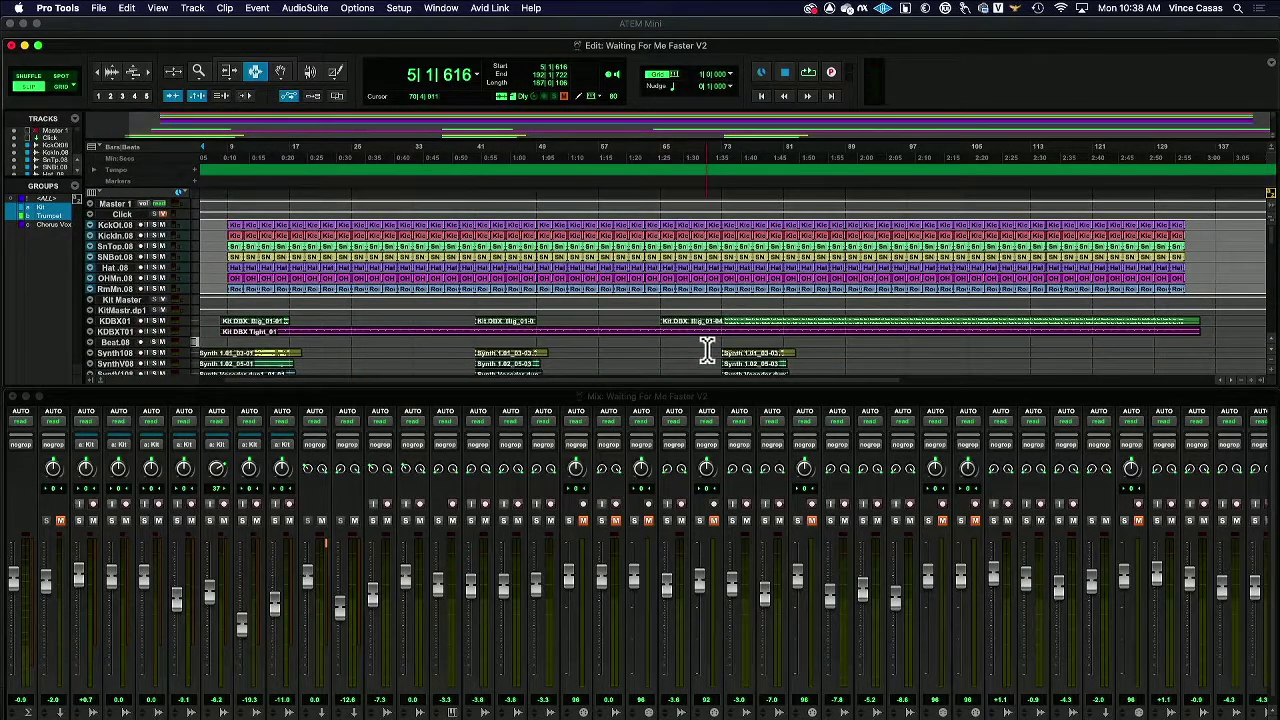
scroll(706, 350, down, 5)
scroll(706, 350, up, 6)
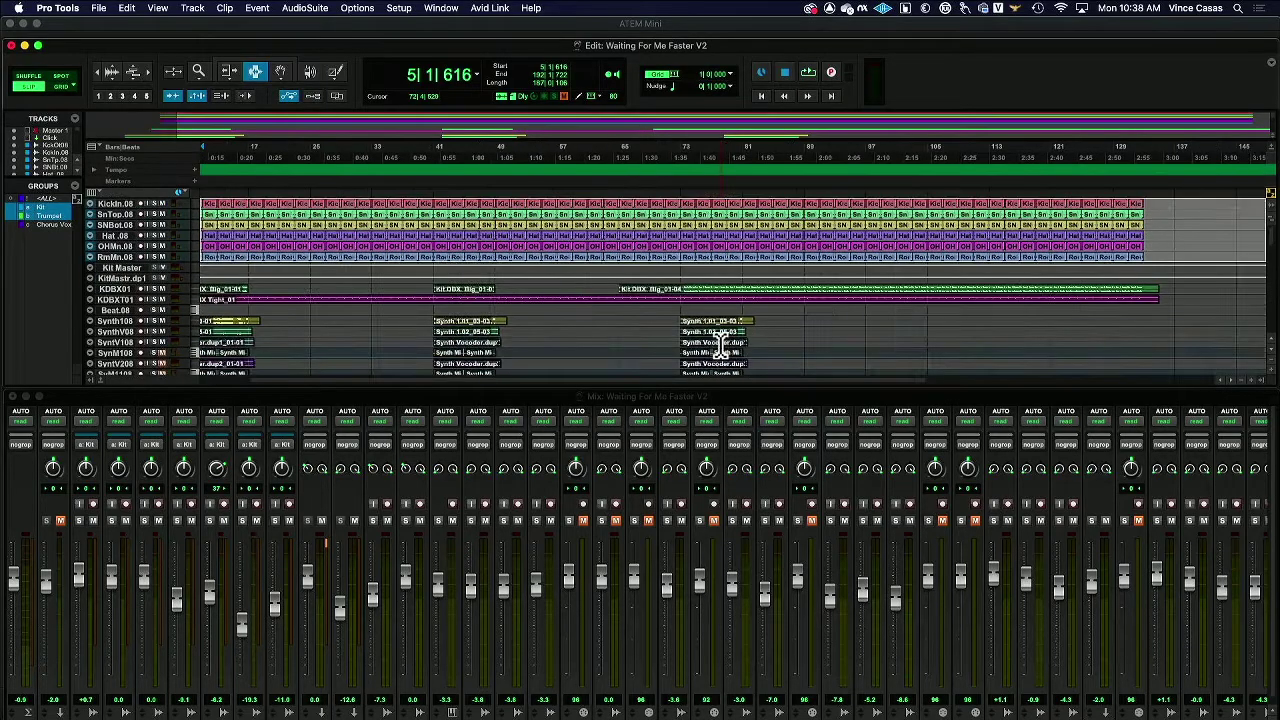
scroll(720, 345, down, 5)
scroll(720, 345, down, 10)
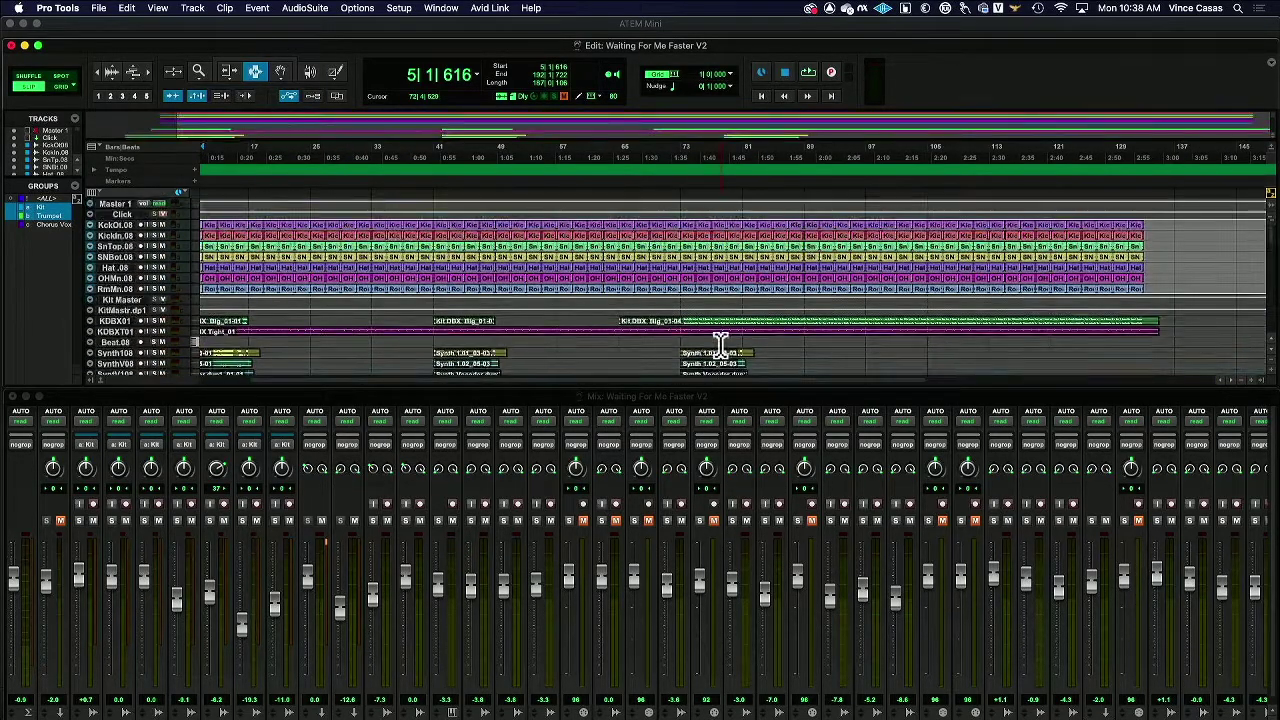
scroll(746, 349, right, 5)
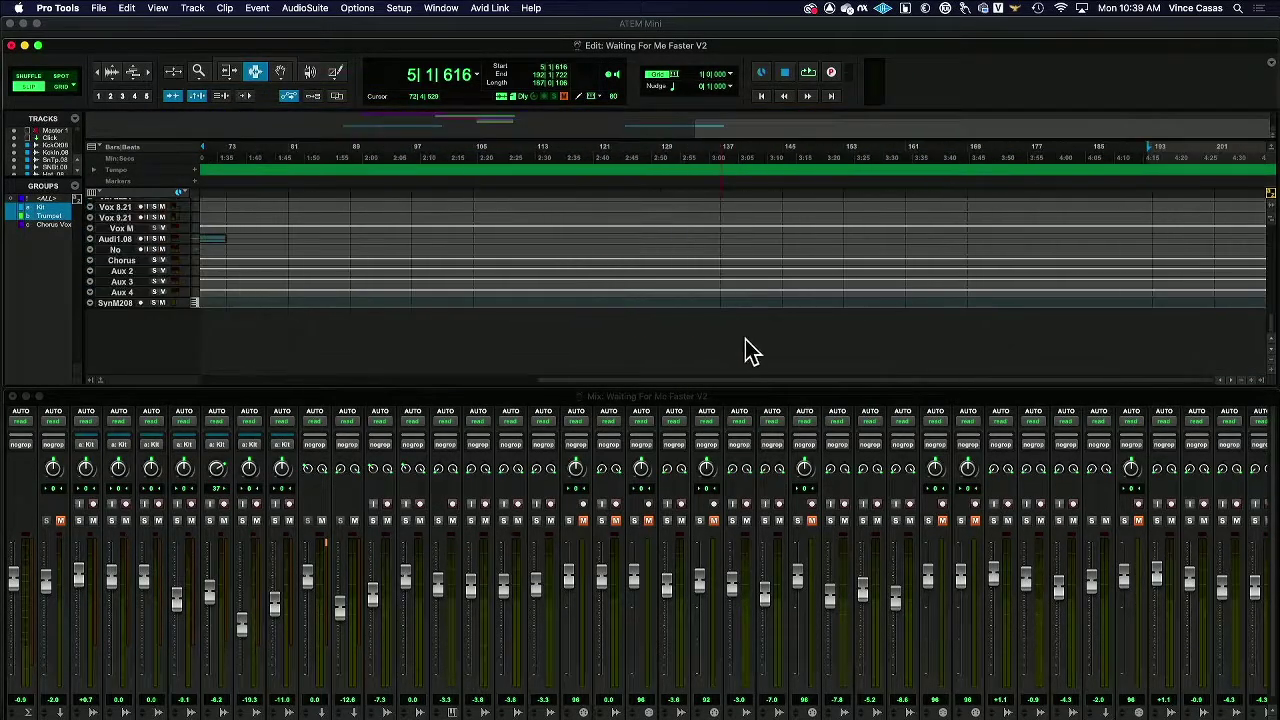
scroll(755, 346, up, 15)
scroll(716, 524, down, 1)
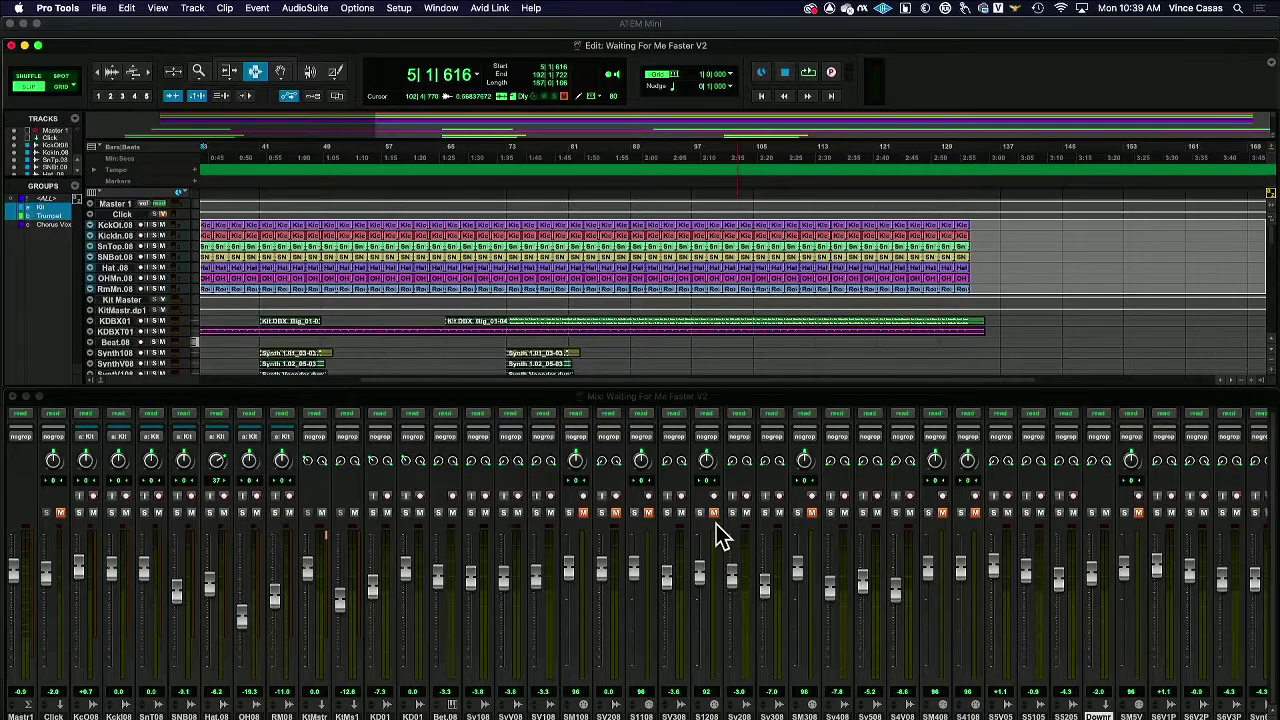
scroll(728, 527, right, 10)
scroll(750, 538, left, 15)
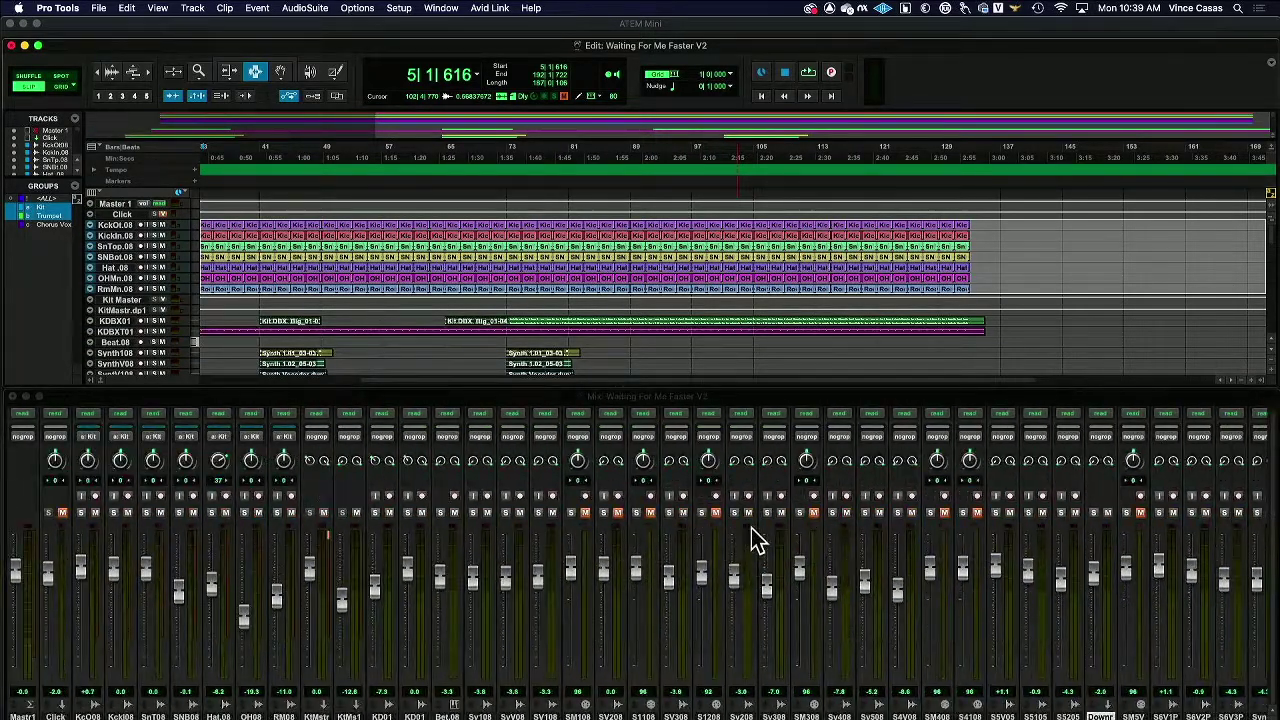
scroll(634, 360, right, 1)
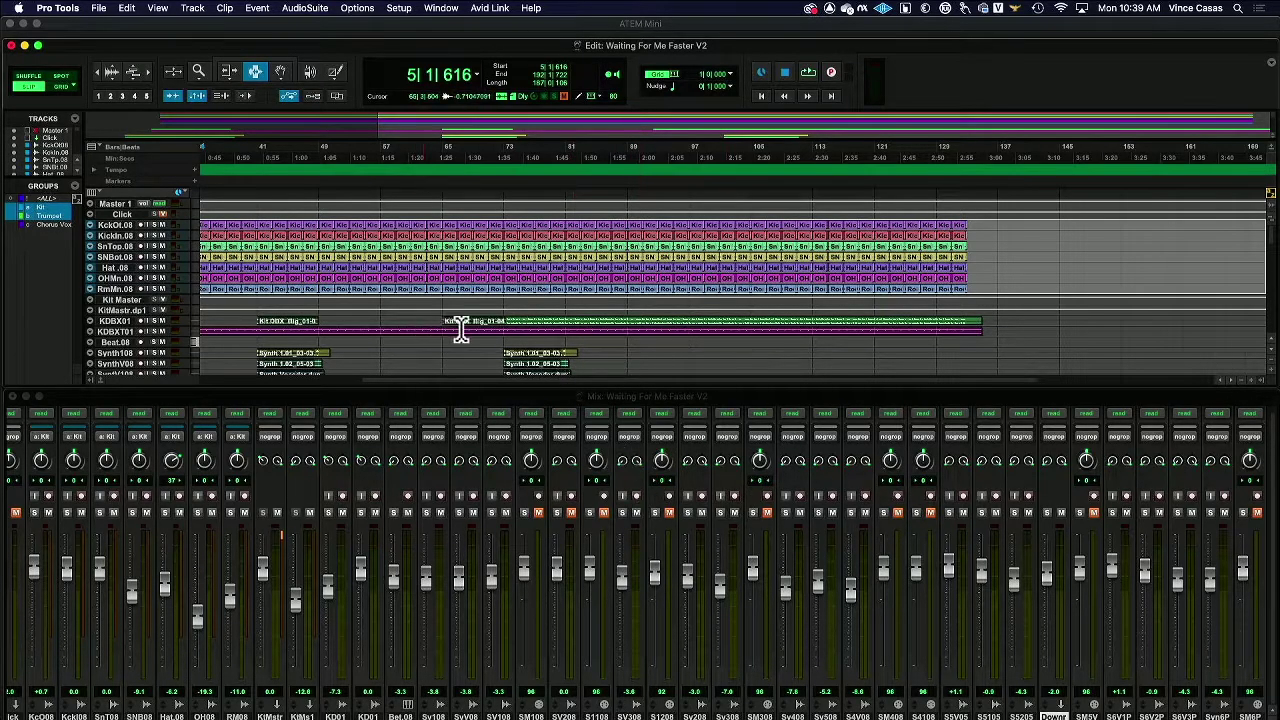
scroll(461, 330, left, 5)
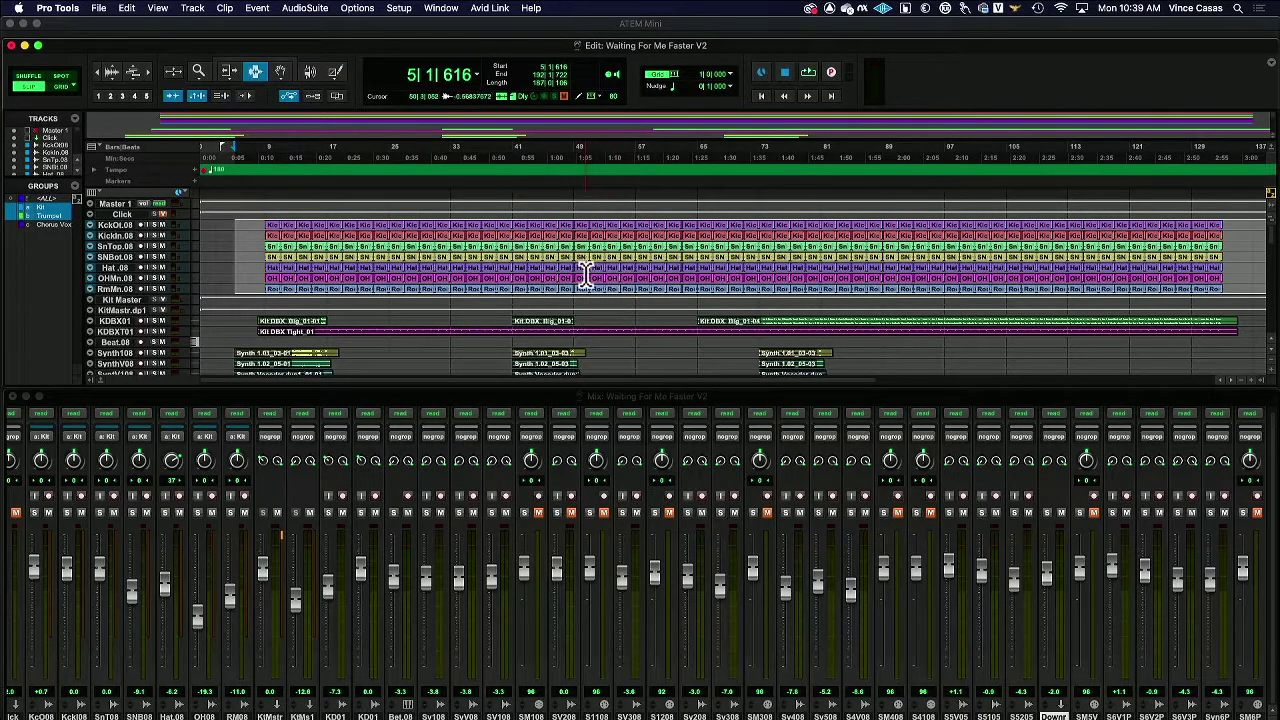
Review the options for creating a new window configuration, and close the dialog without saving one.
click(441, 8)
mouse_move(440, 24)
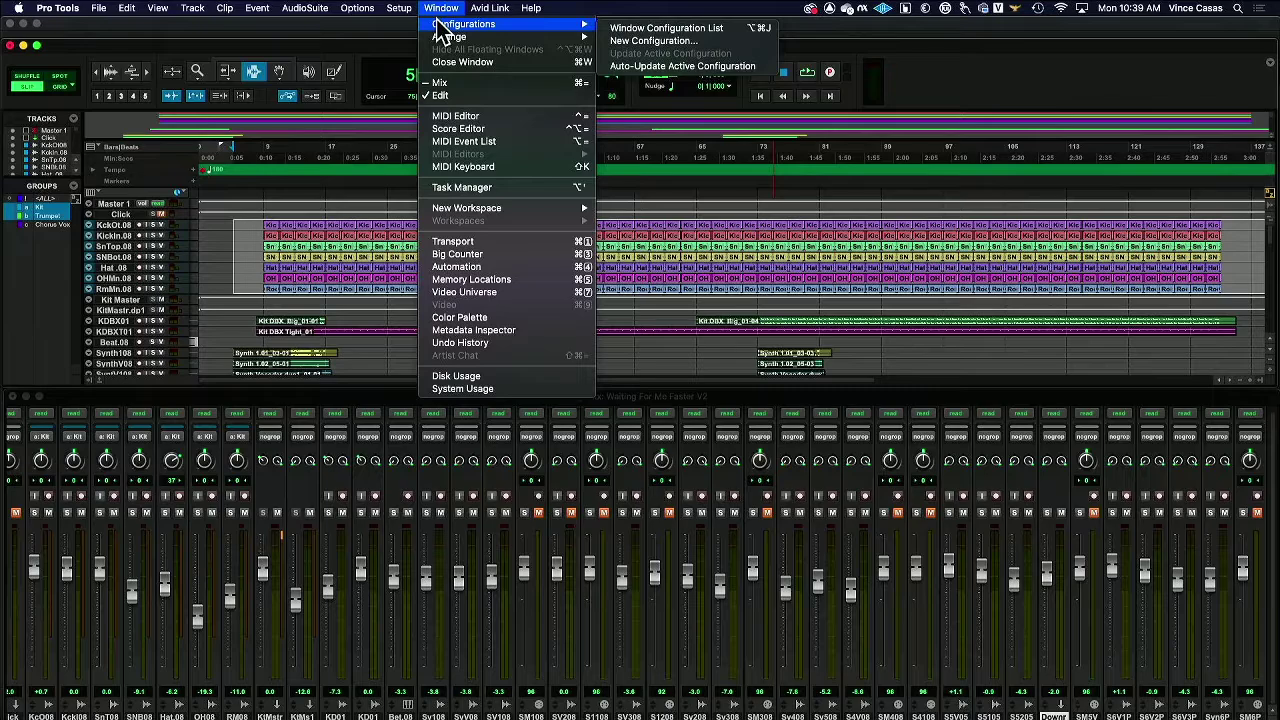
click(630, 42)
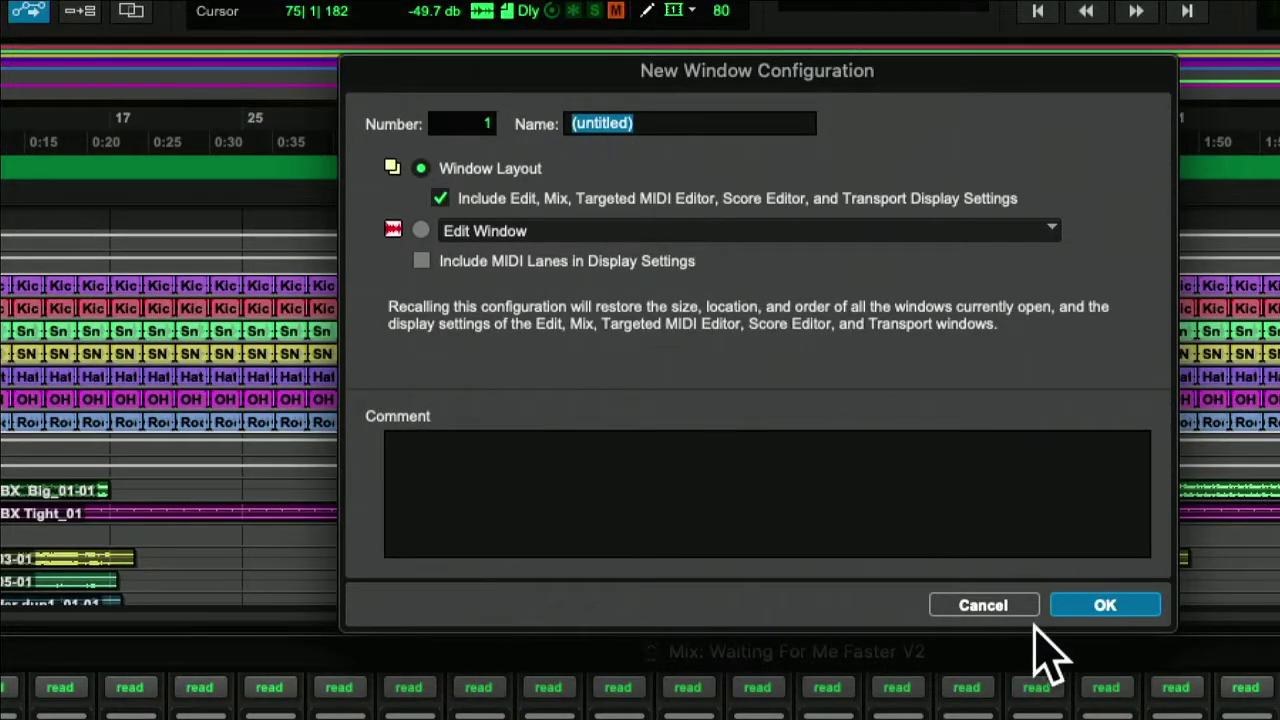
click(988, 606)
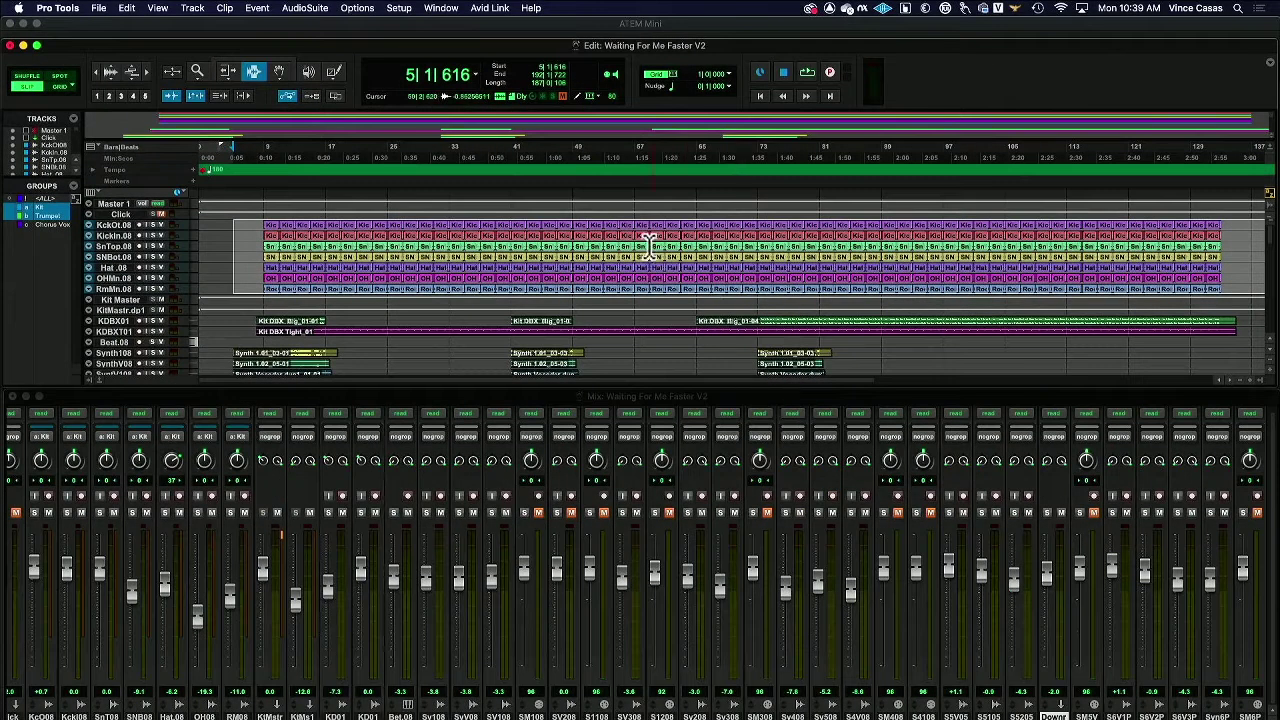
click(452, 16)
click(370, 54)
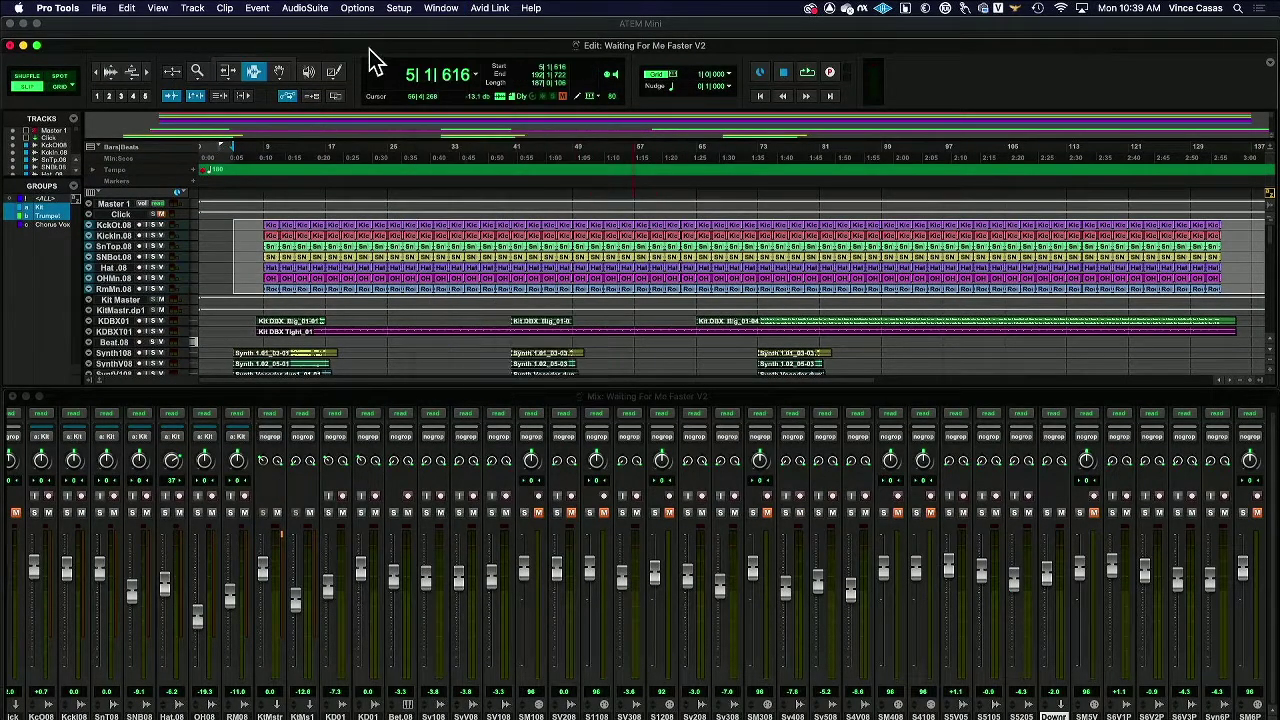